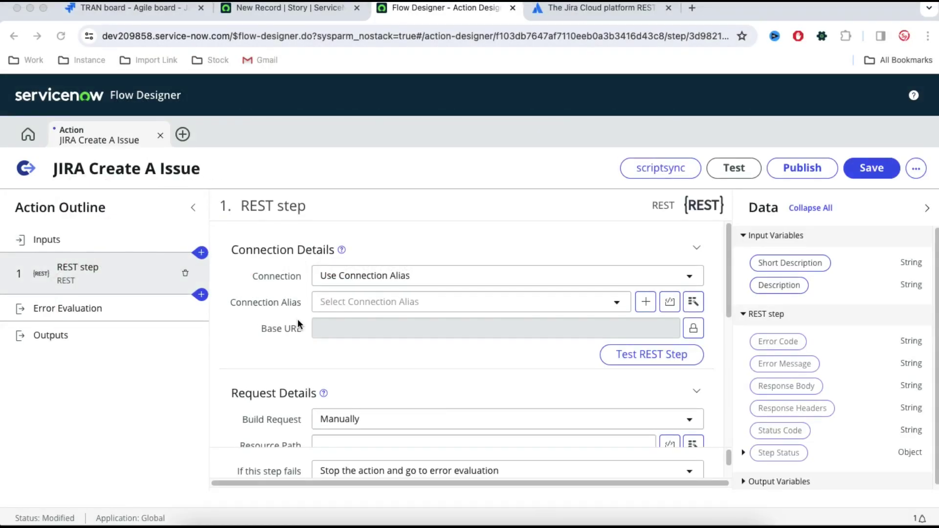
- Filter the ServiceNow navigator for "conne" and open the Connection & Credential Aliases list under IntegrationHub
left_click(291, 8)
left_click(131, 111)
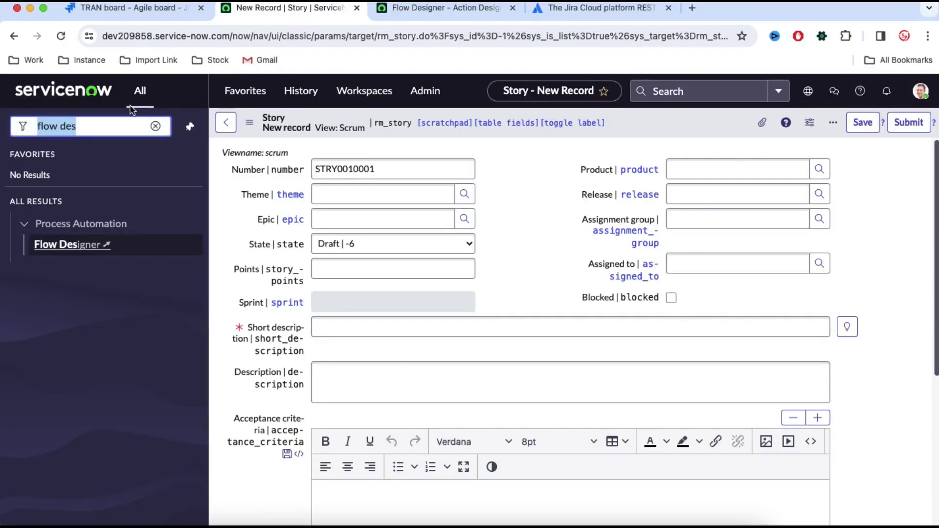
type("c")
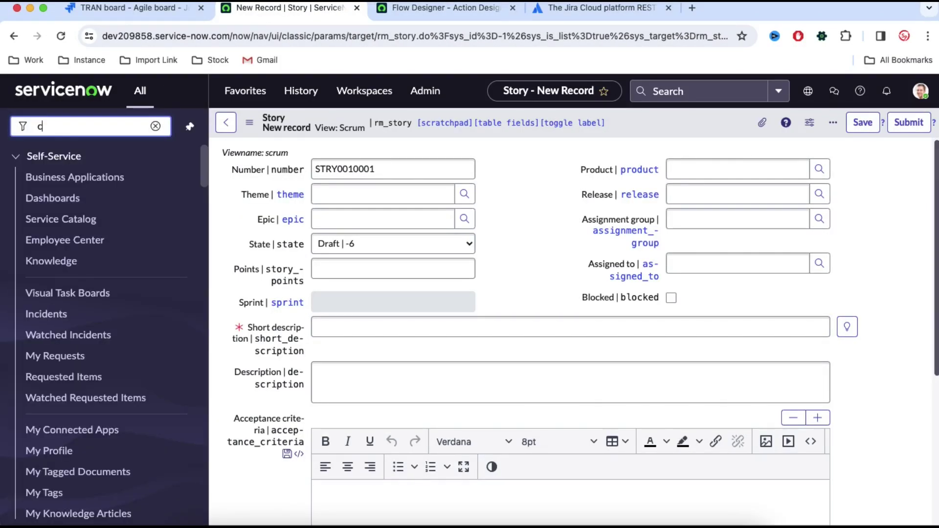
type("onn")
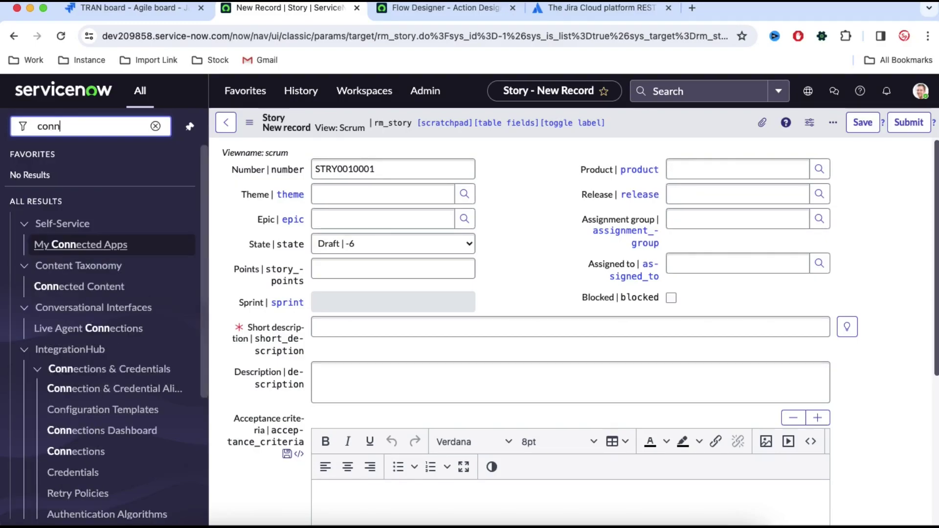
type("e")
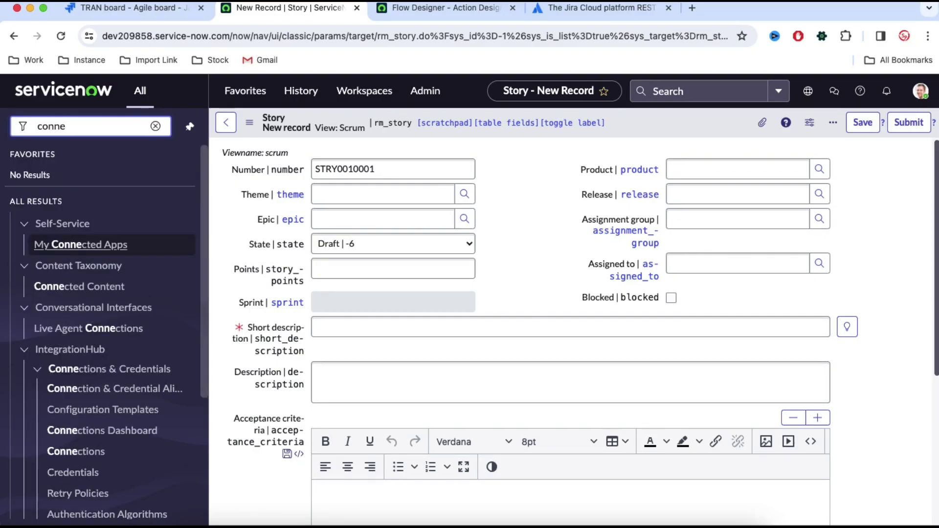
left_click(94, 391)
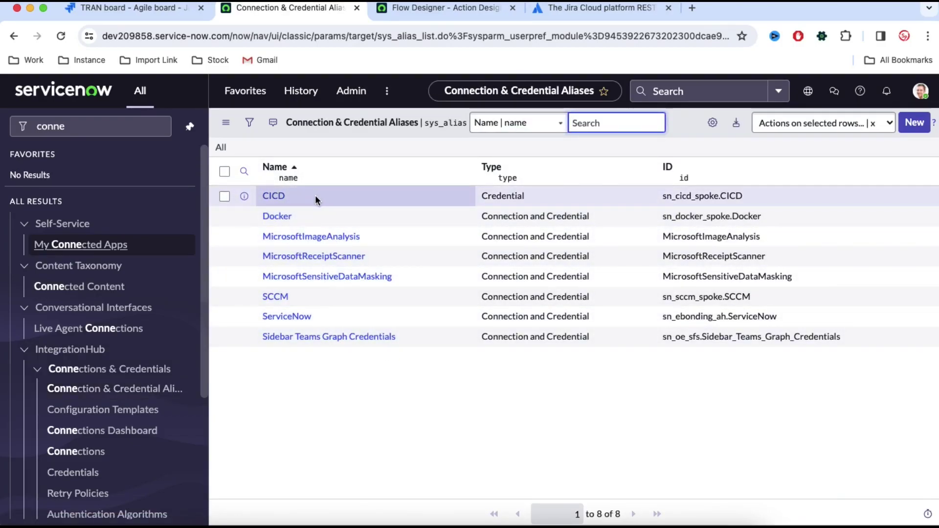
- Start a new connection and credential alias named "JIRA Custom", keeping the Connection and Credential type
left_click(914, 123)
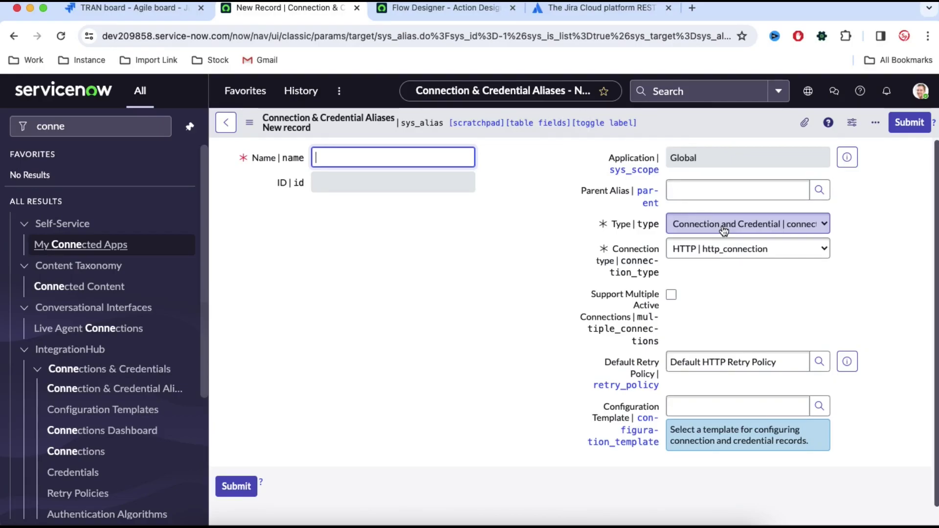
left_click(723, 231)
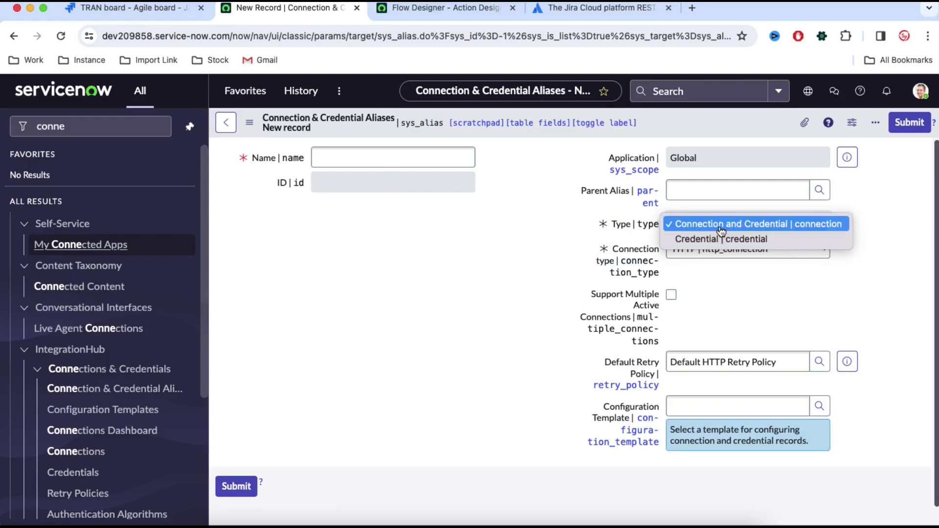
left_click(440, 200)
left_click(424, 162)
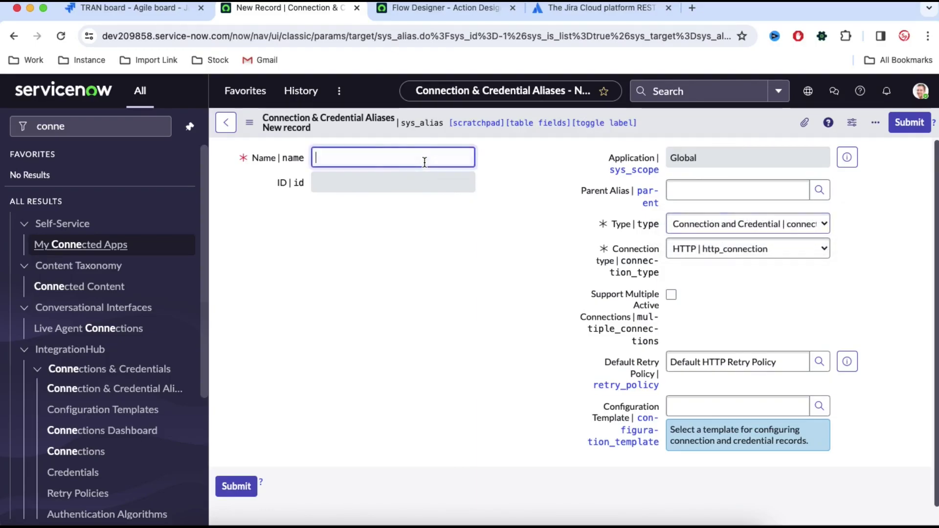
type("JIRA Custom")
left_click(450, 264)
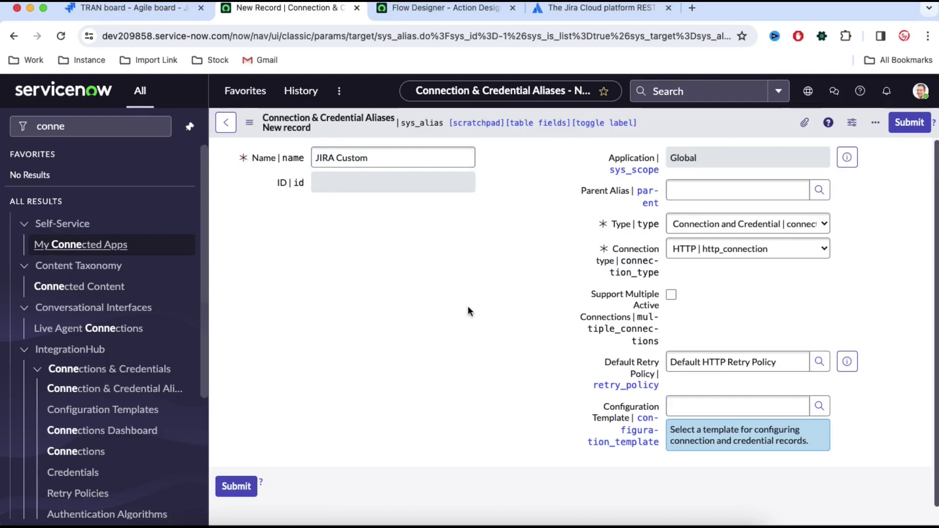
scroll(467, 306, "down", 1)
scroll(425, 259, "up", 1)
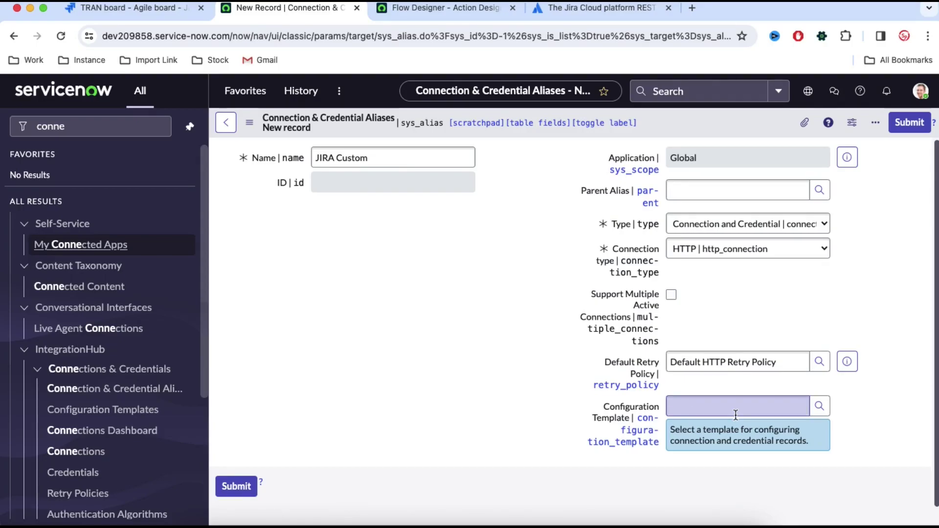
- Assign Basic Auth Demo Configuration as the alias's configuration template and save the record
left_click(819, 406)
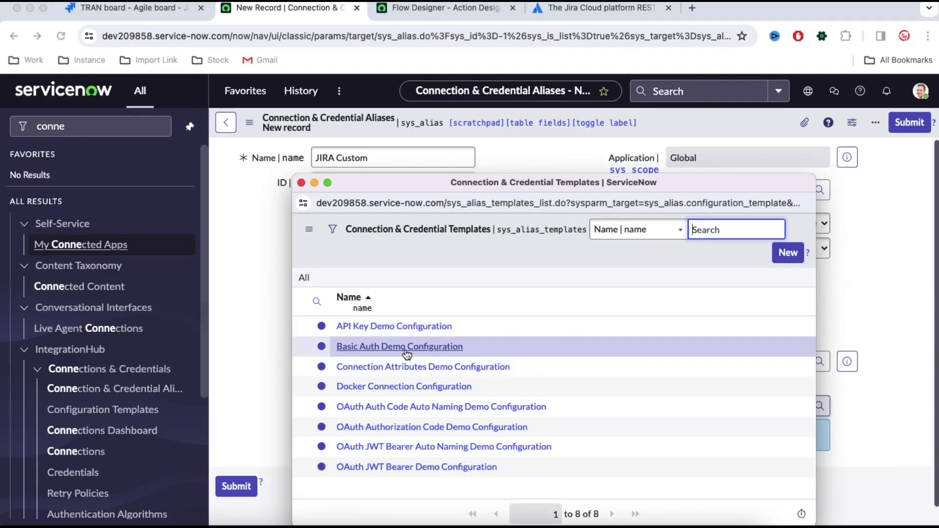
left_click(406, 348)
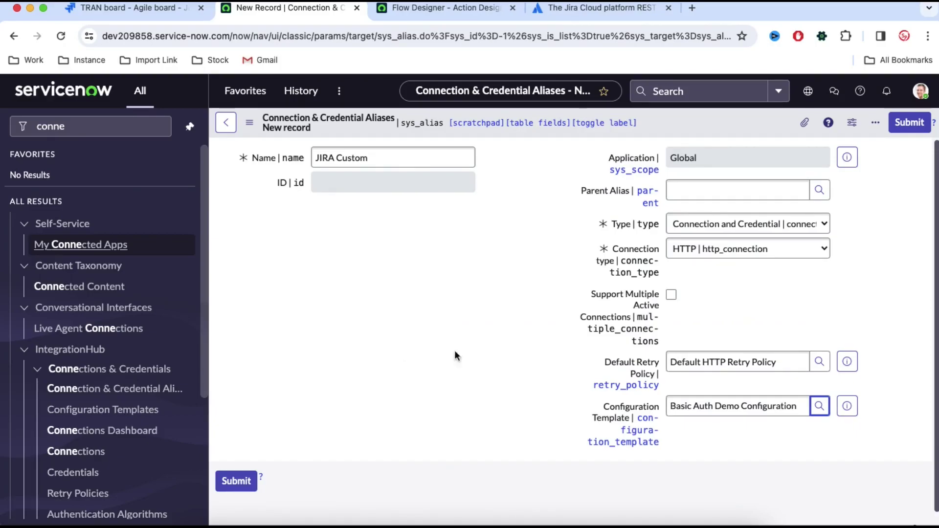
right_click(706, 132)
left_click(711, 139)
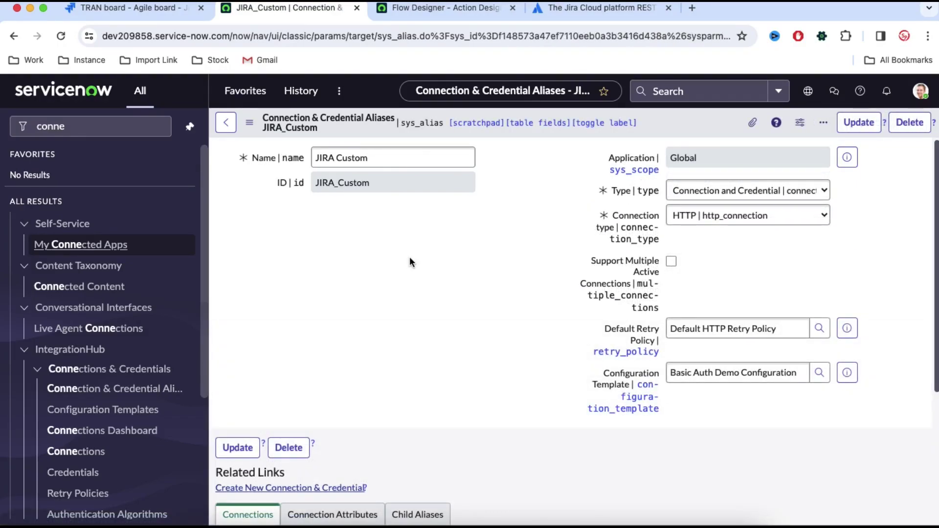
- Start a new connection and credential for the JIRA Custom alias and name the connection "JIRA Custom Spoke Connection"
scroll(371, 362, "down", 3)
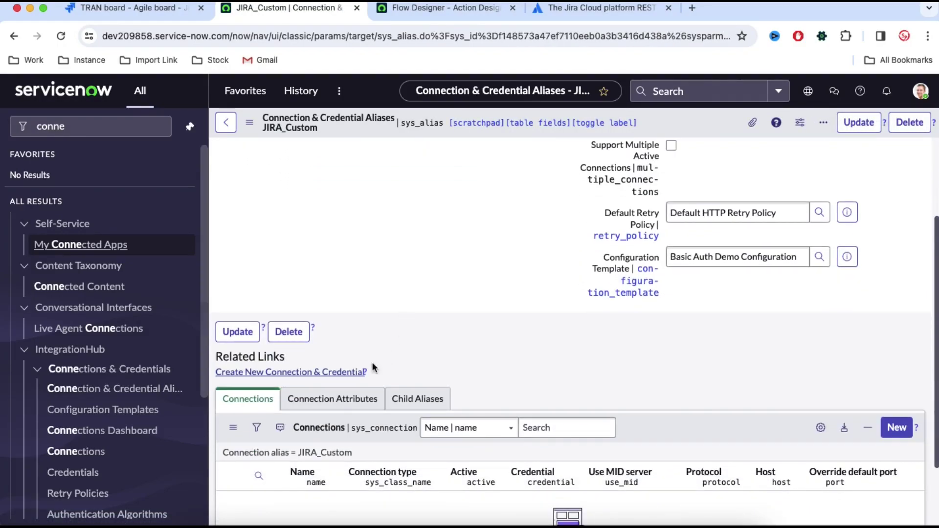
left_click(293, 374)
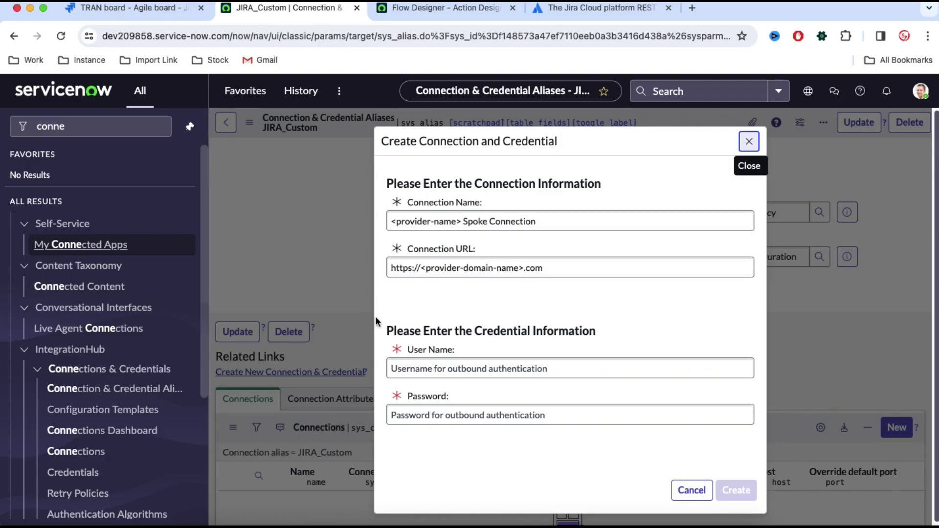
left_click(453, 221)
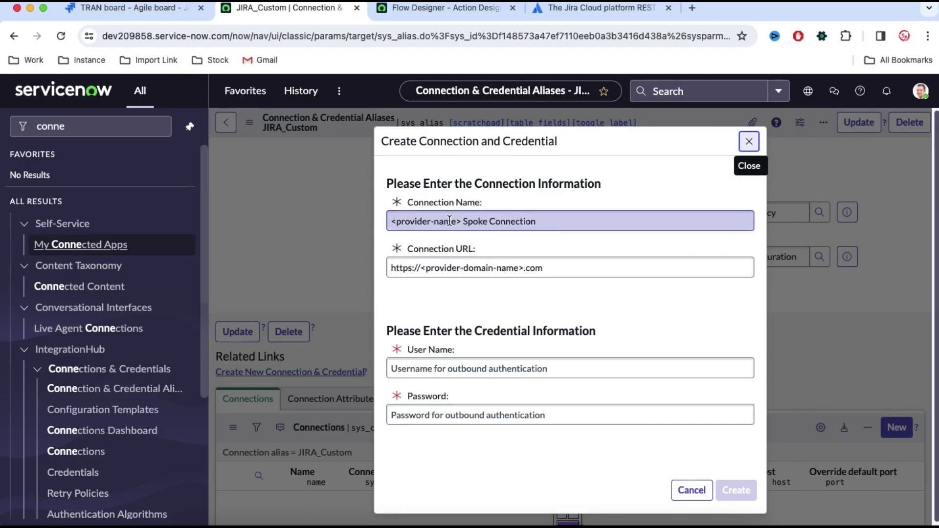
left_click_drag(461, 222, 388, 221)
type("JIRA Cus")
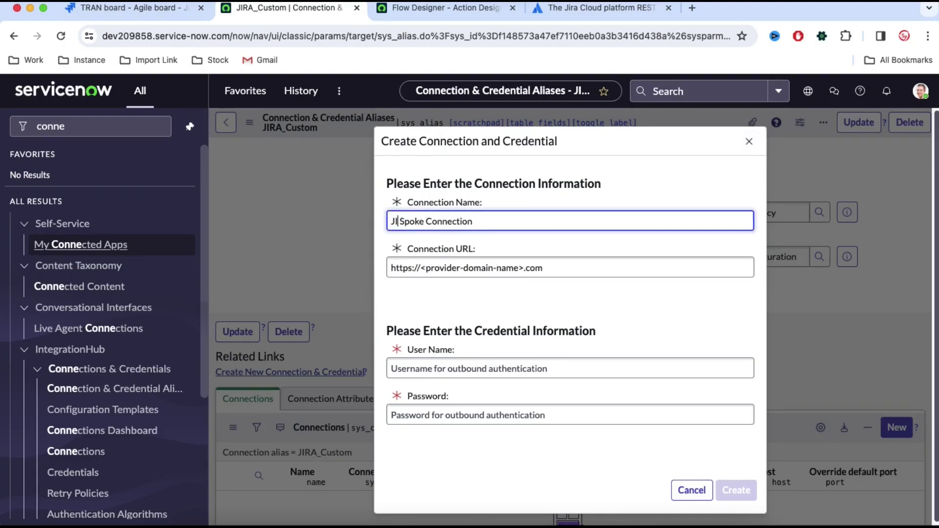
type("tom")
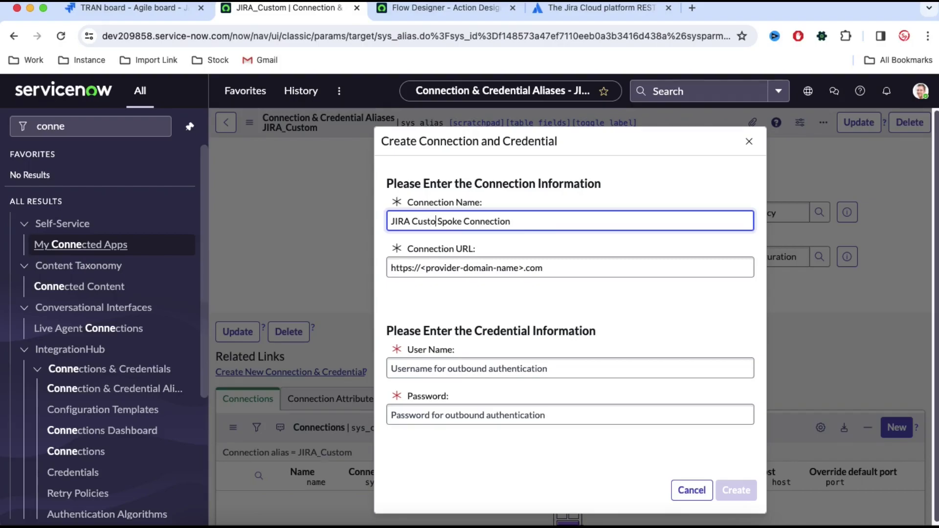
- Replace the placeholder connection URL with the Jira site's base address, copied from the TRAN board's web address
left_click(466, 266)
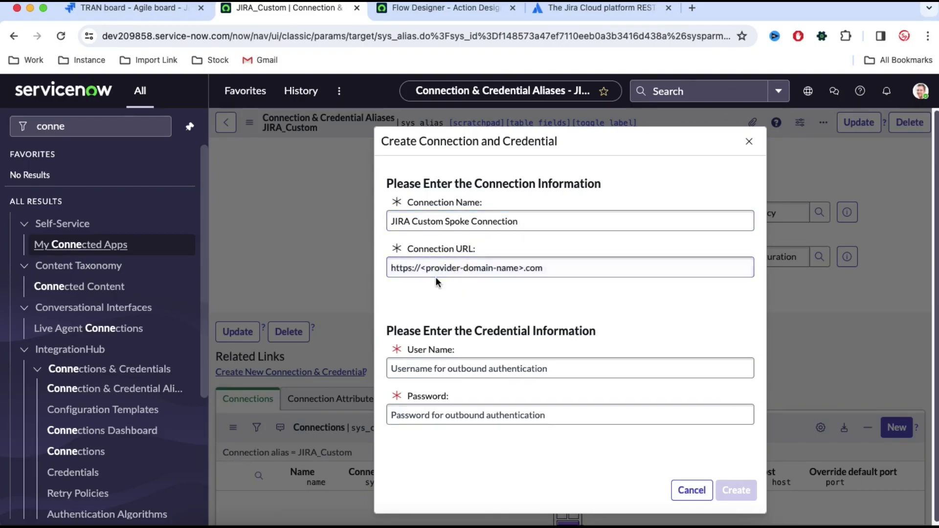
left_click_drag(555, 268, 398, 265)
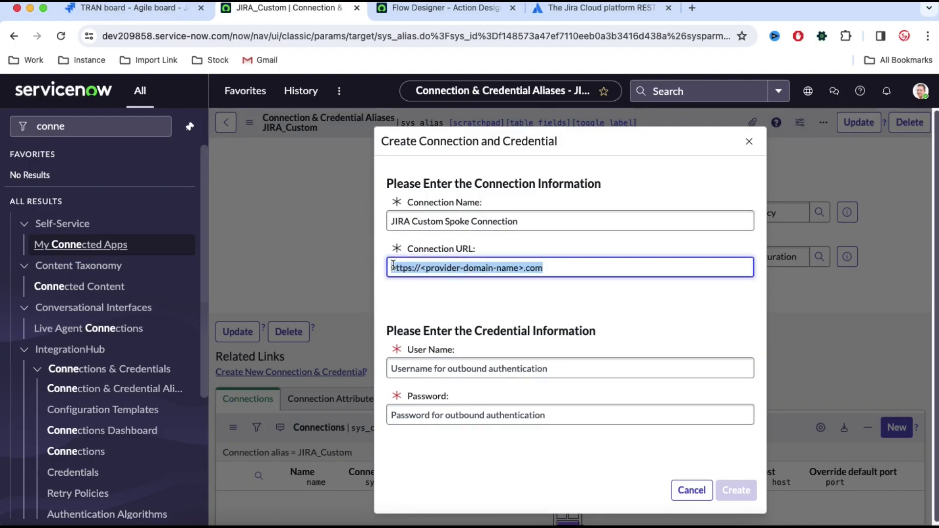
left_click(188, 10)
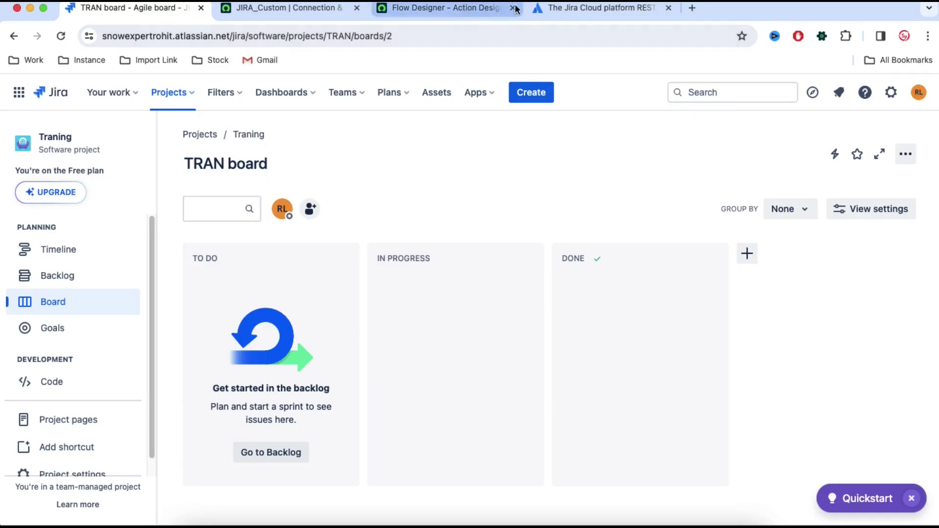
left_click(591, 7)
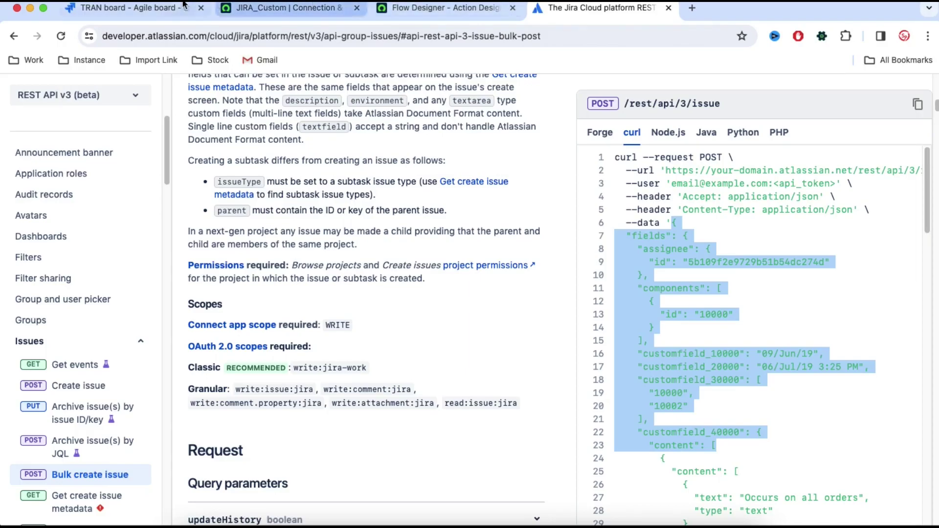
left_click(149, 10)
left_click_drag(229, 36, 103, 39)
key("super+c")
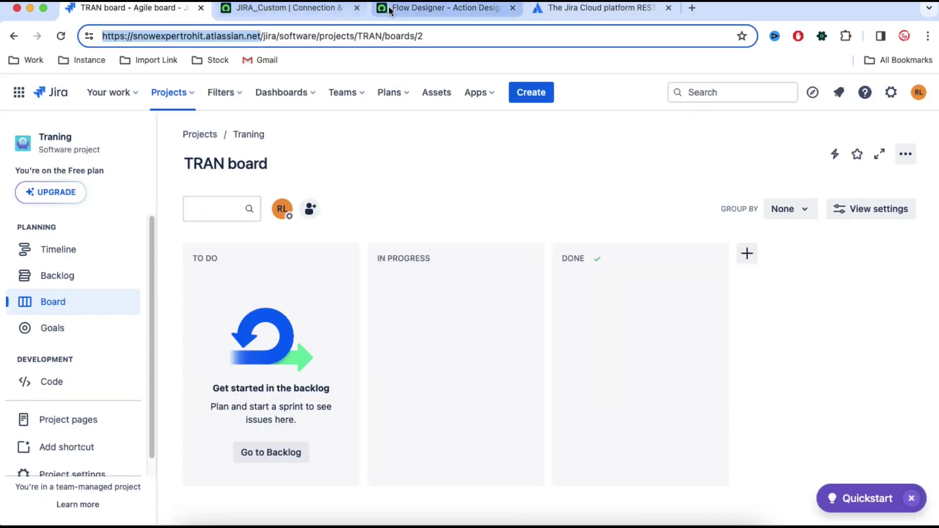
left_click(440, 8)
left_click(304, 14)
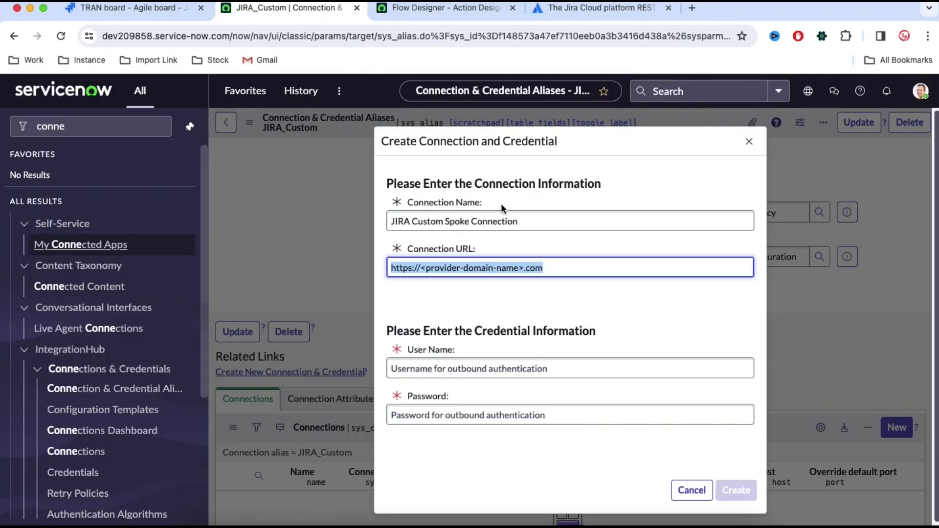
key("super+v")
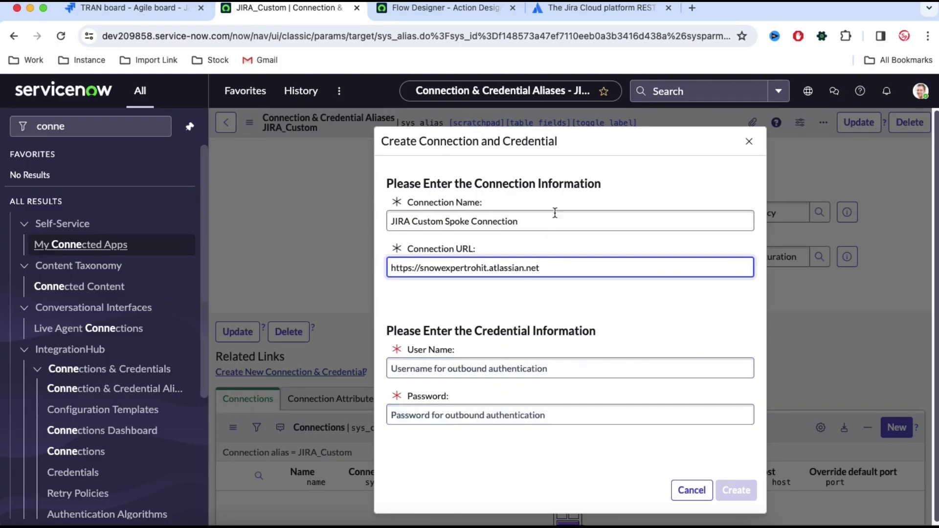
- Examine the user line of the curl example in the Jira REST API documentation for the required credentials
left_click(588, 8)
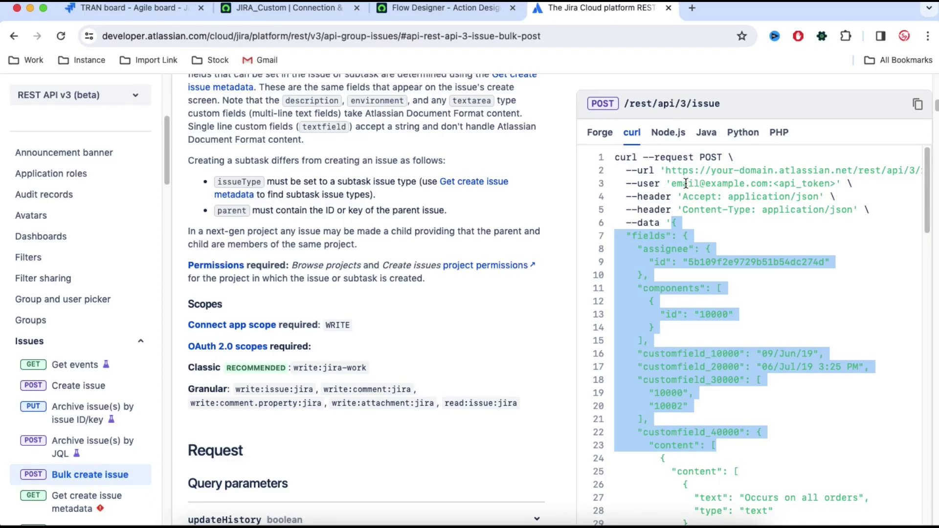
left_click_drag(674, 184, 836, 185)
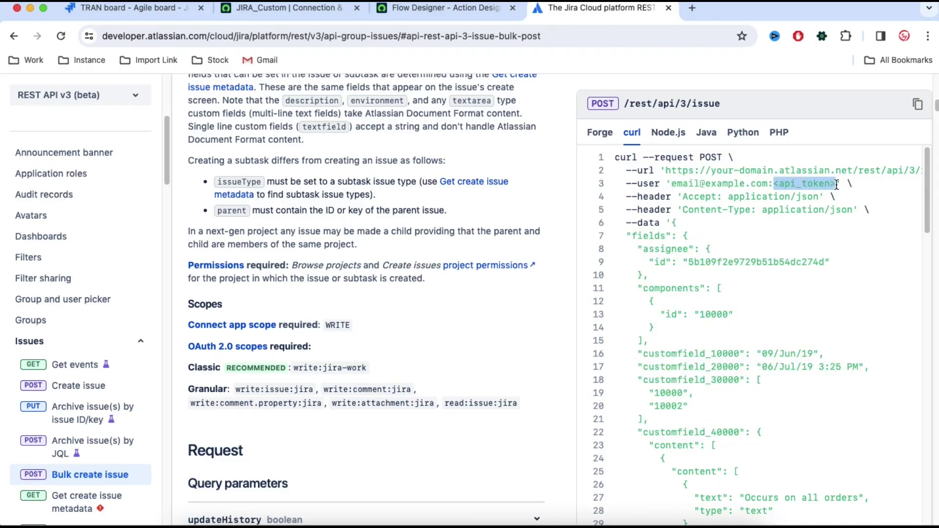
left_click_drag(672, 183, 773, 183)
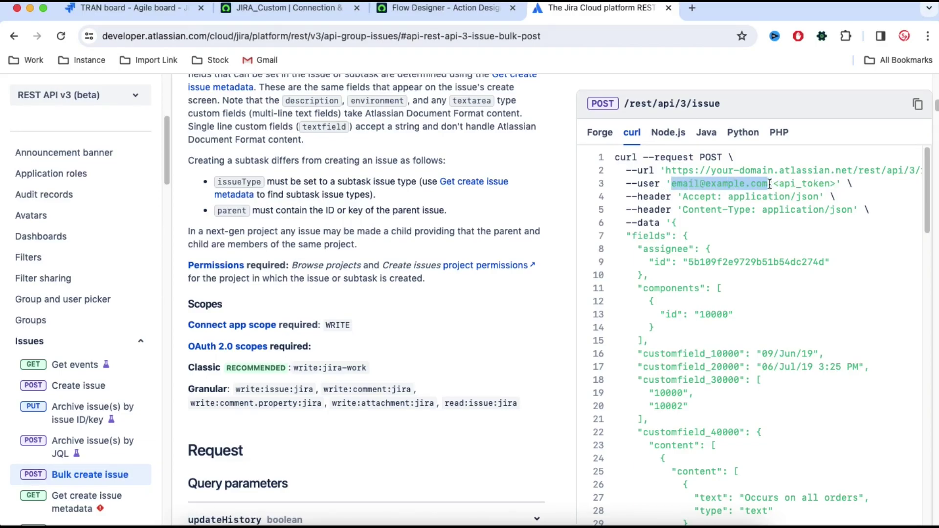
left_click_drag(775, 184, 837, 186)
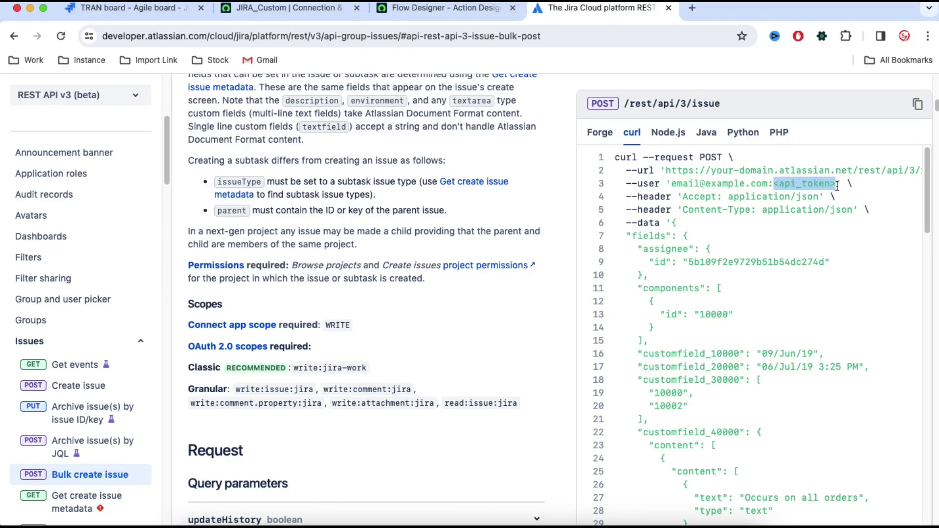
- Switch to the Jira board and open the Atlassian account settings
left_click(167, 10)
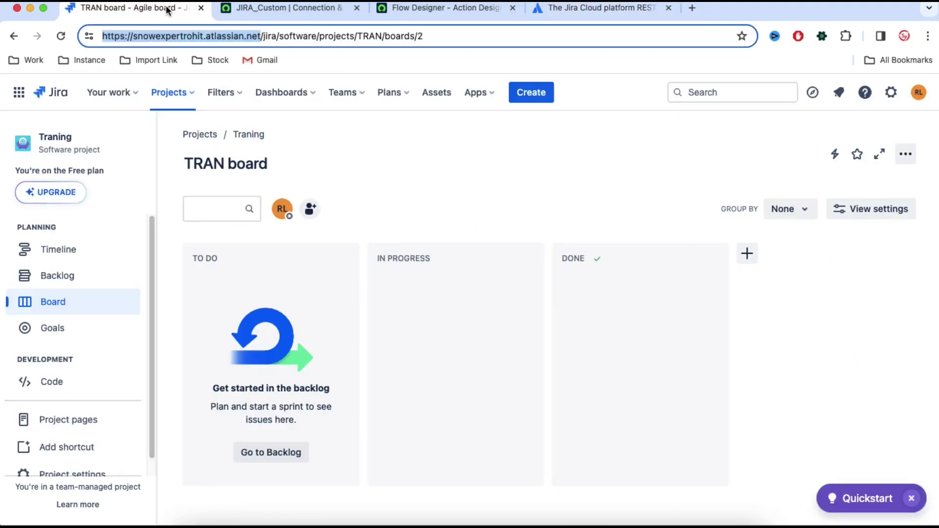
left_click(267, 10)
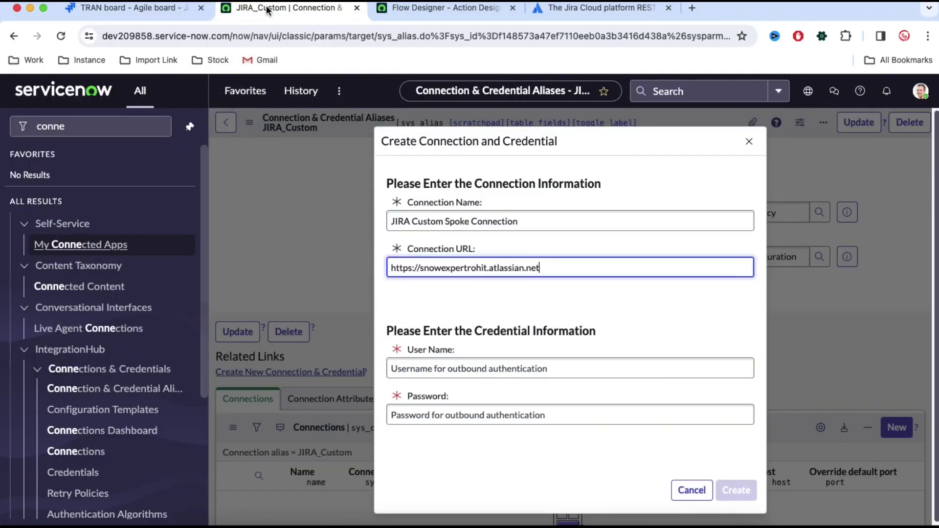
left_click(454, 419)
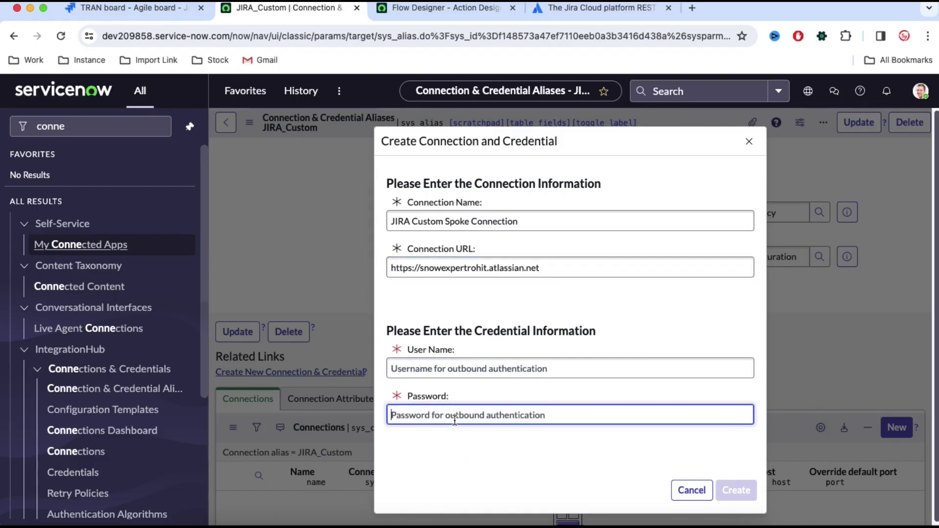
left_click(165, 18)
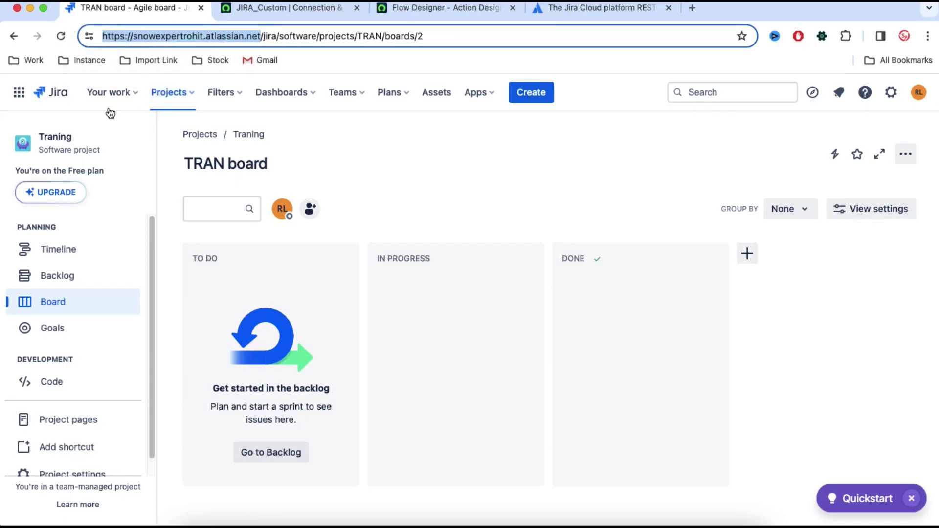
left_click(890, 93)
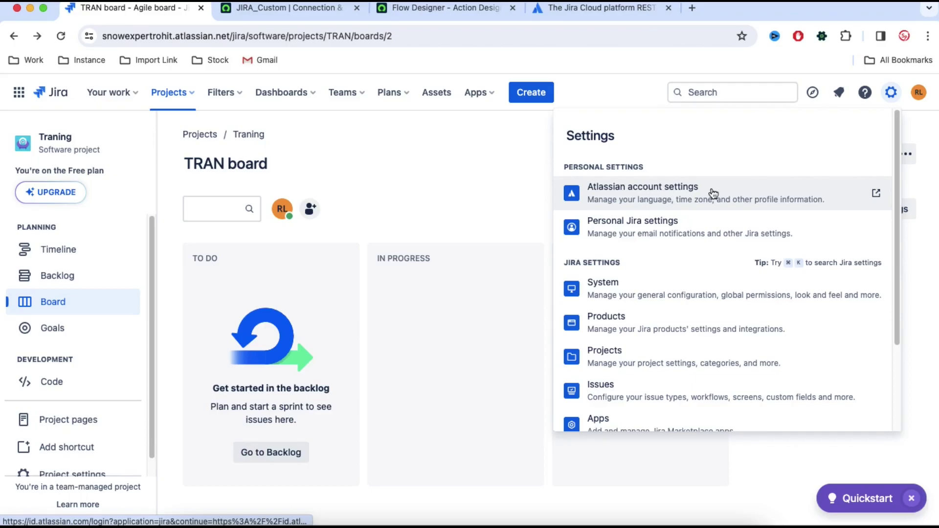
left_click(650, 207)
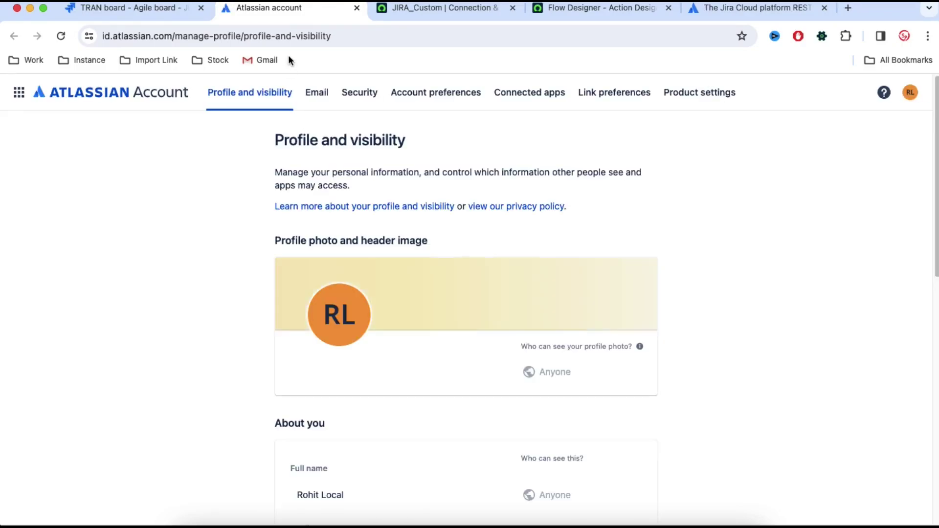
- Open the API token management page from the Atlassian account's security settings
scroll(303, 268, "down", 3)
scroll(303, 268, "down", 5)
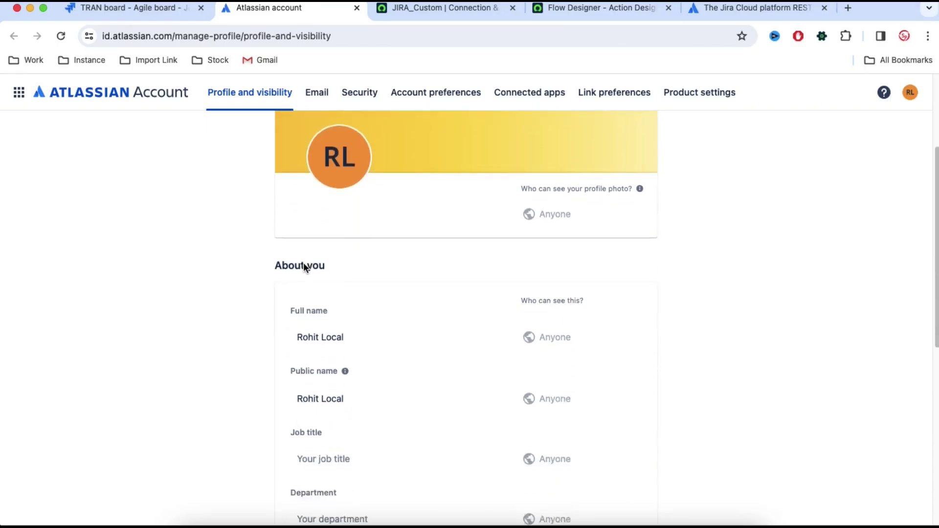
left_click(360, 93)
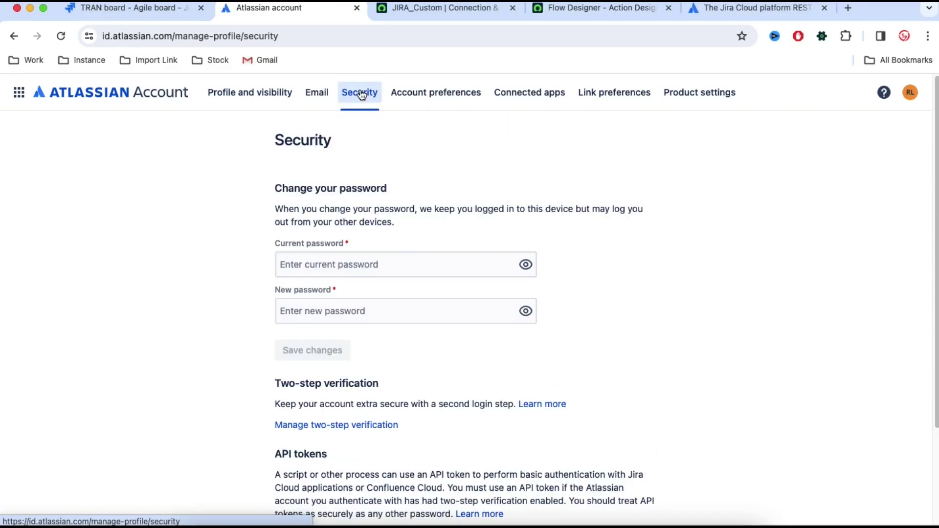
scroll(474, 307, "down", 3)
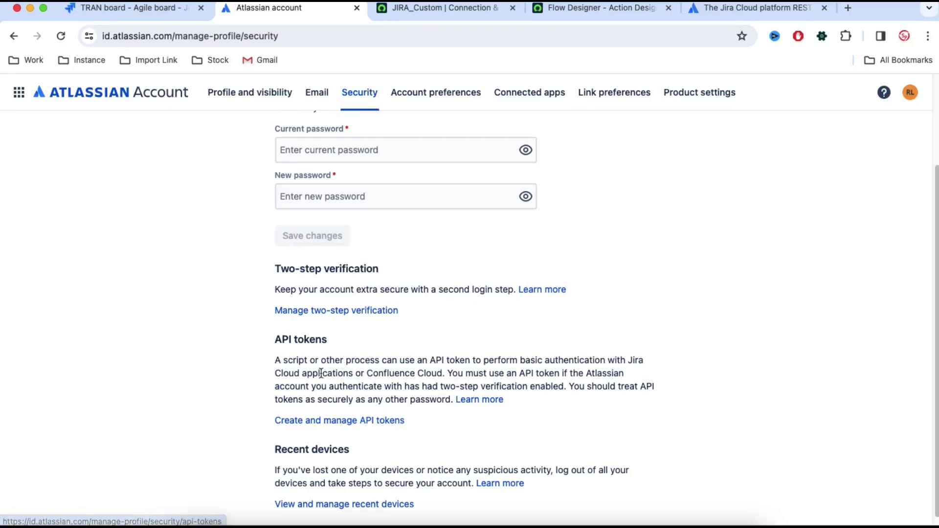
left_click(358, 424)
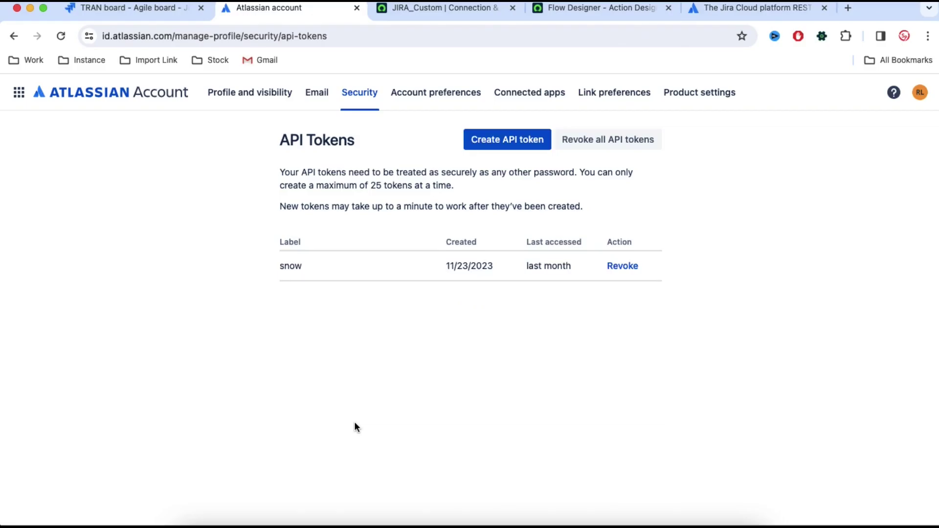
- Create an API token labelled "IntegrationHUB" and copy it
left_click(500, 146)
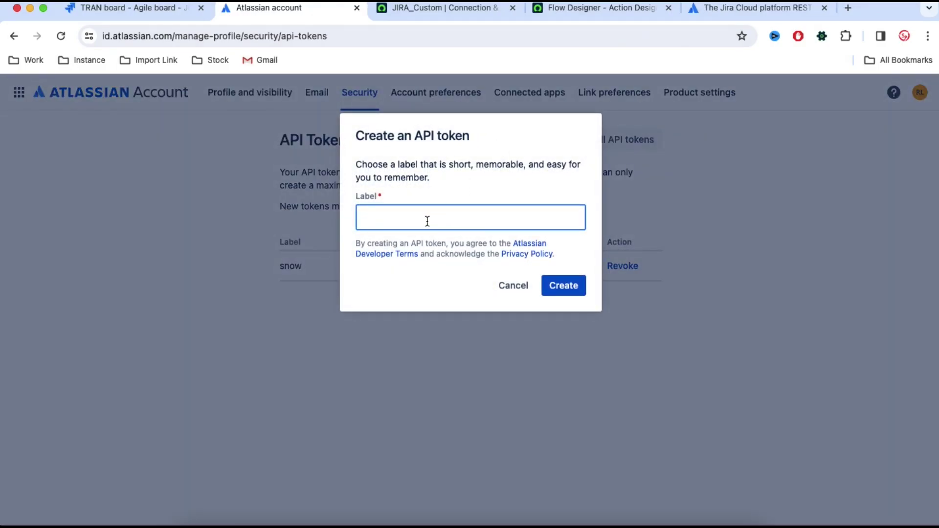
type("IntegrationHUB")
left_click(564, 286)
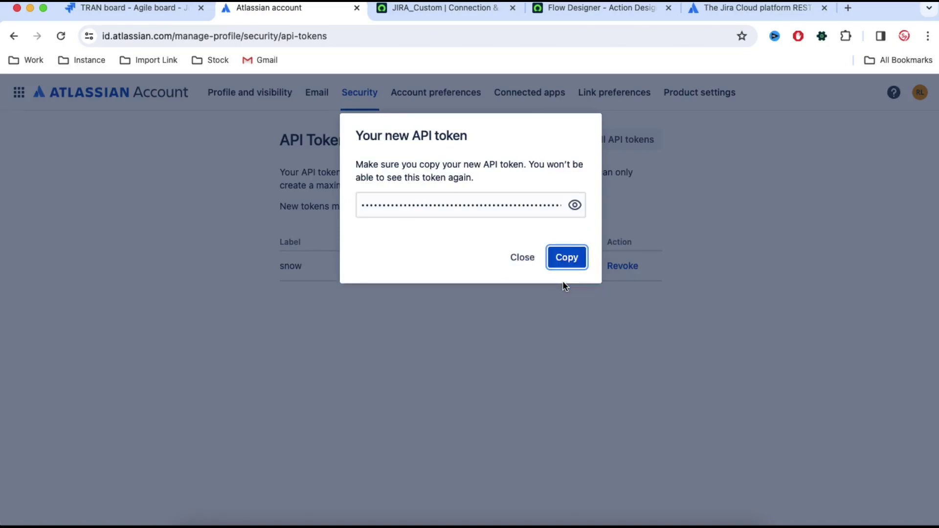
left_click(566, 259)
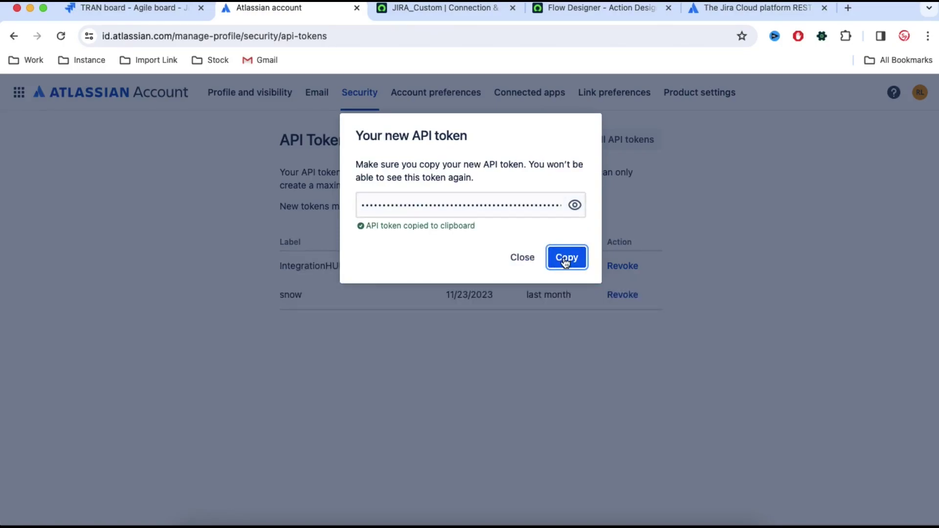
- Try to create the JIRA Custom connection and credential in ServiceNow with the account's user name and the copied API token as the password
left_click(416, 9)
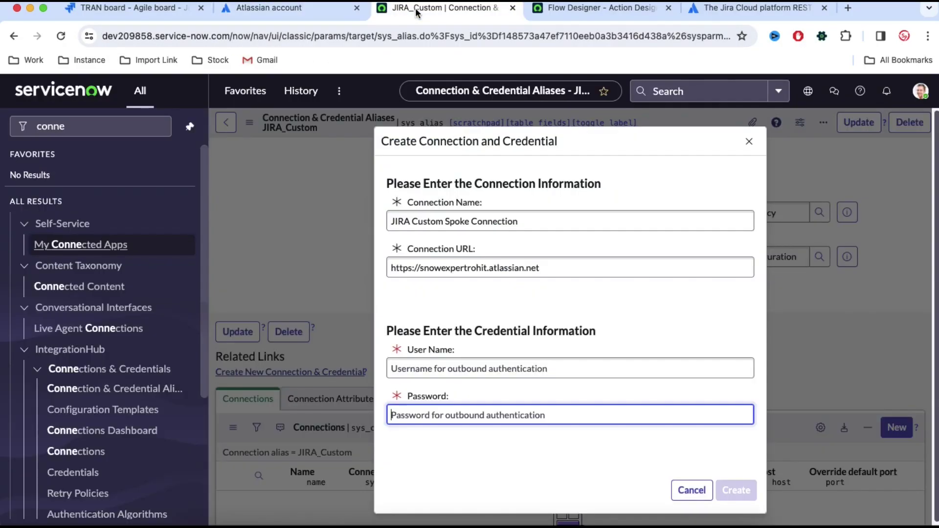
key("super+v")
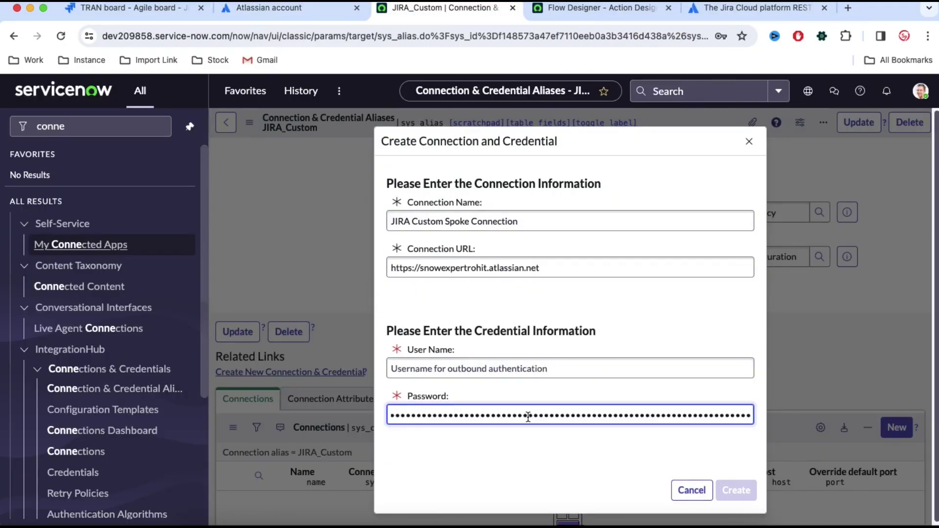
left_click(503, 375)
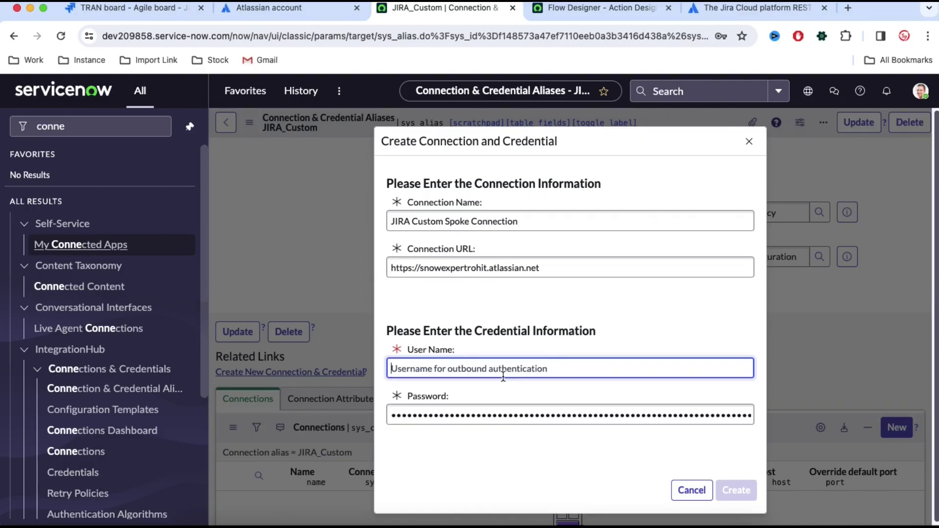
key("Return")
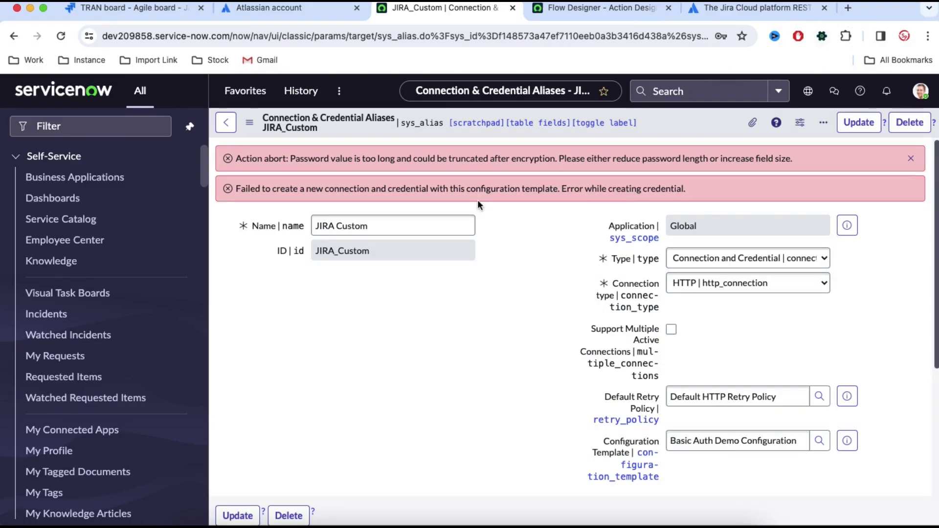
- Search the web for "Action abort: Password value is too long and could be truncated after encryption. servicenow" and read support article KB1269878
left_click_drag(557, 159, 232, 160)
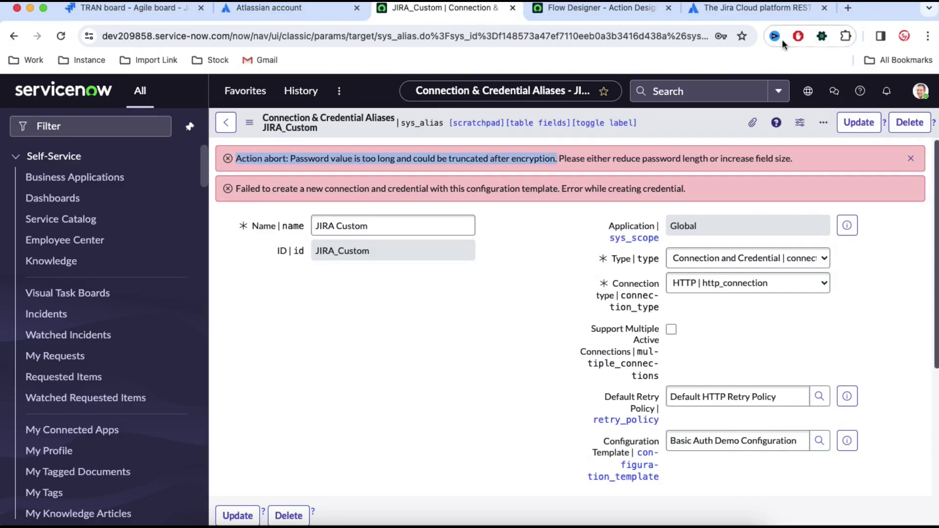
left_click(849, 11)
key("super+v")
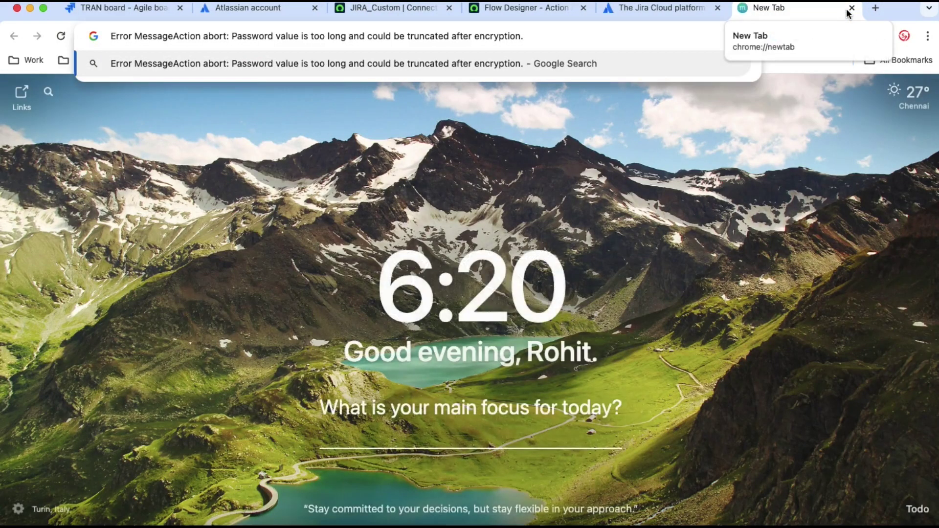
type("servicenow")
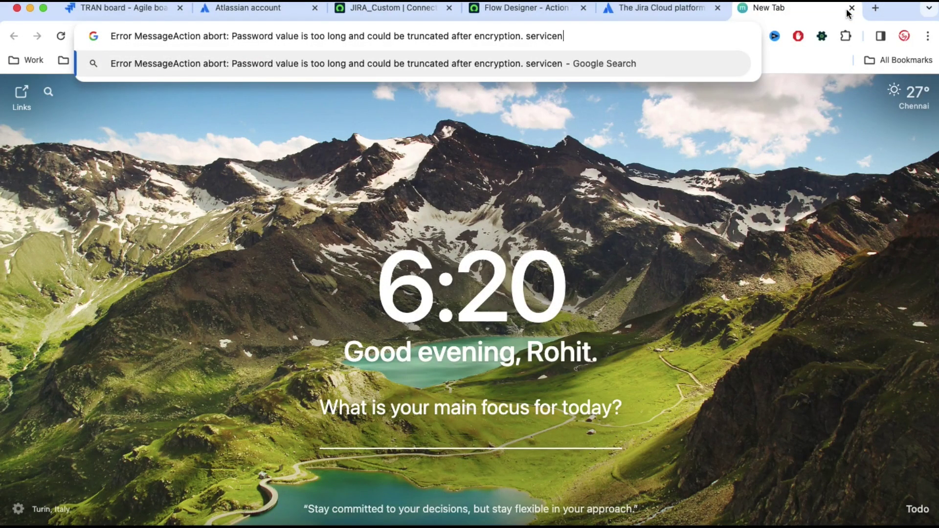
key("Return")
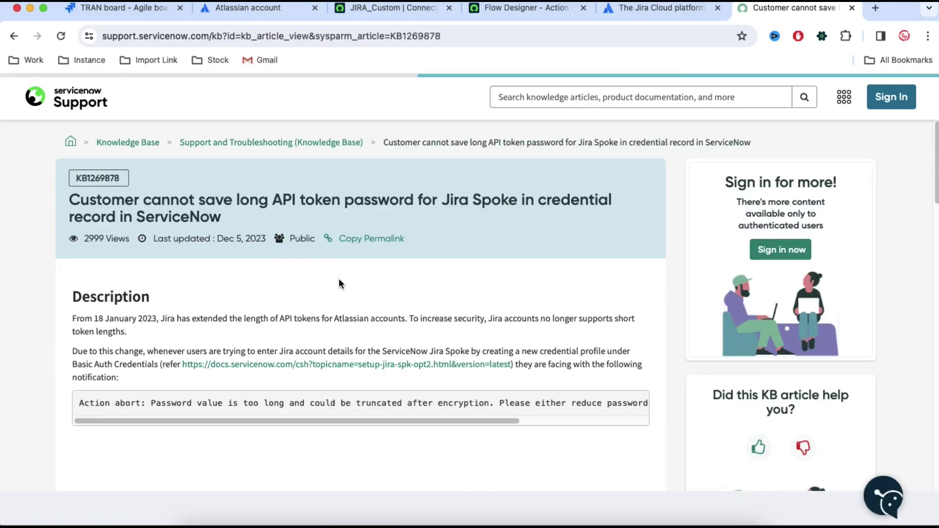
scroll(339, 281, "down", 3)
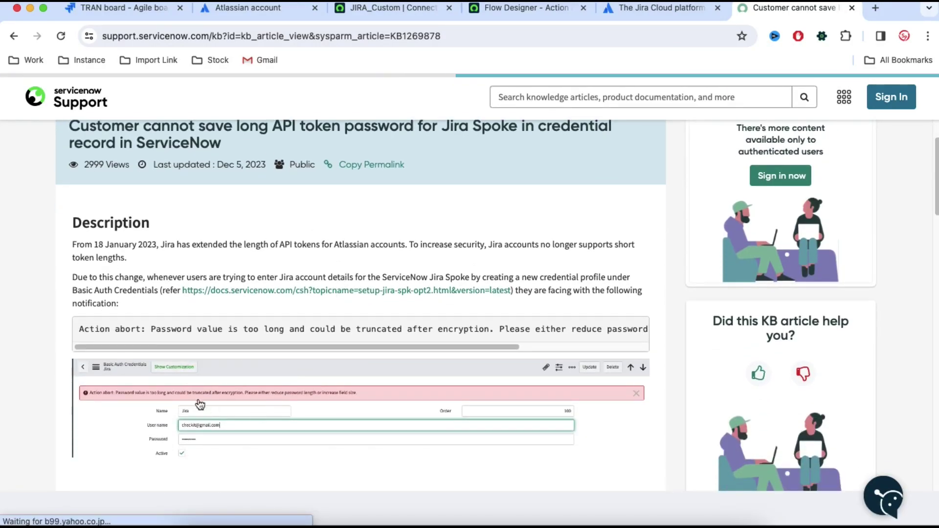
scroll(206, 410, "down", 3)
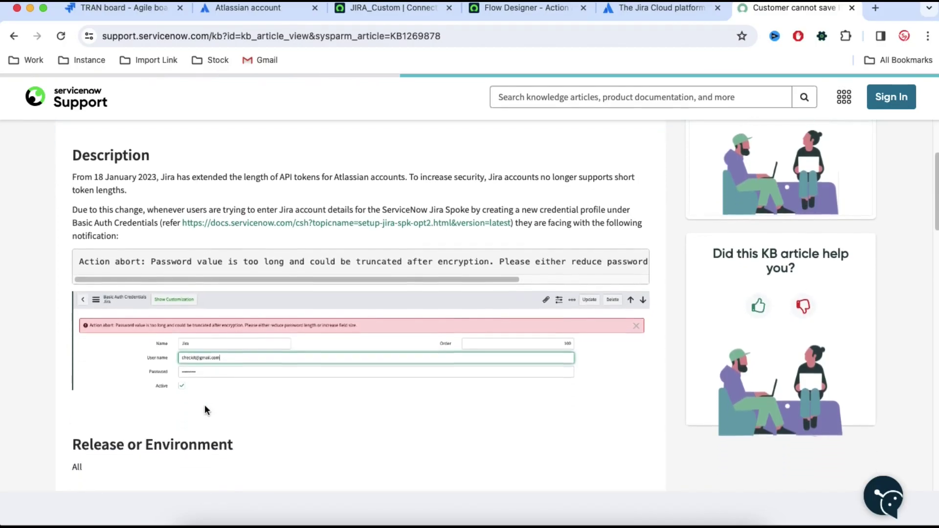
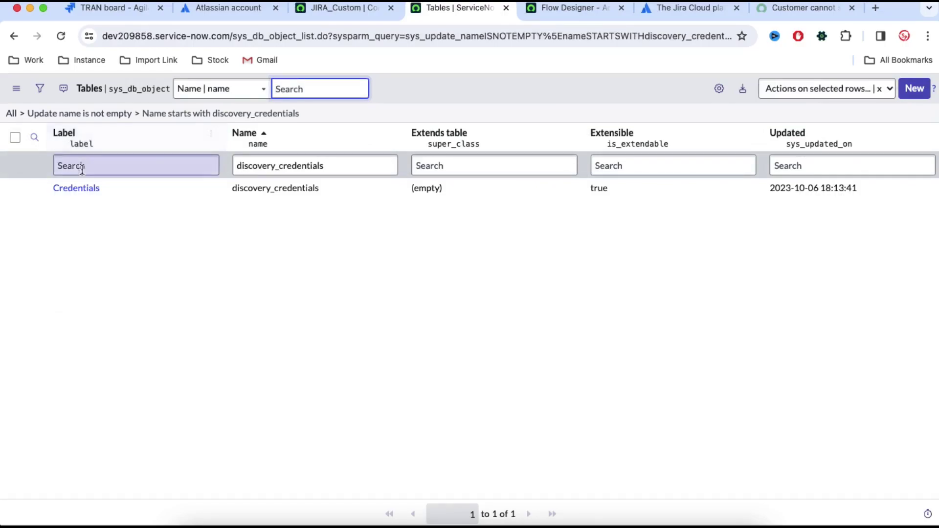
- Open the discovery_credentials table record and examine the support article's resolution steps for the password column's max length
left_click(70, 196)
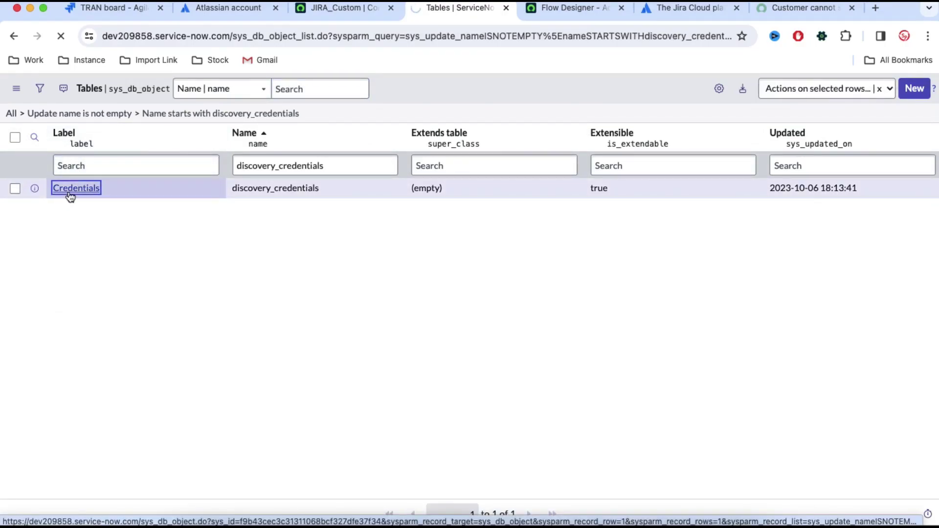
left_click(786, 7)
scroll(417, 229, "down", 3)
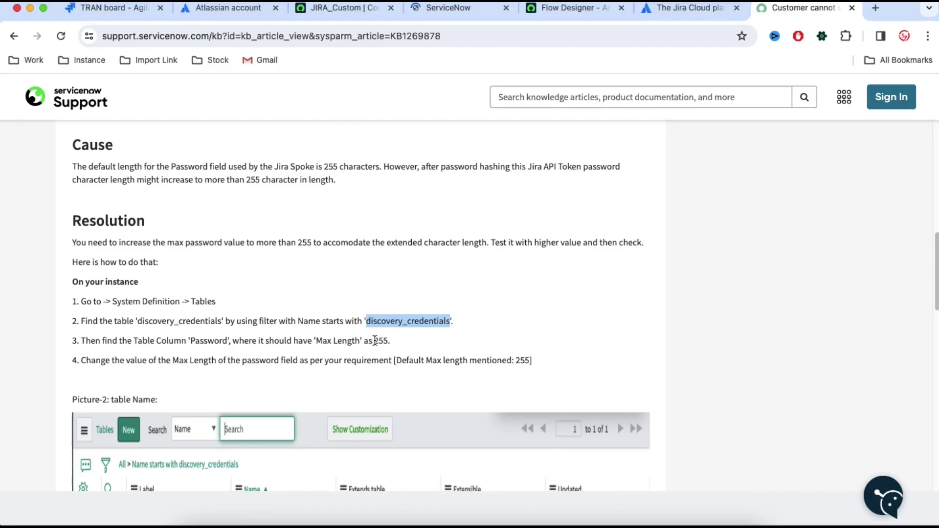
scroll(347, 371, "down", 5)
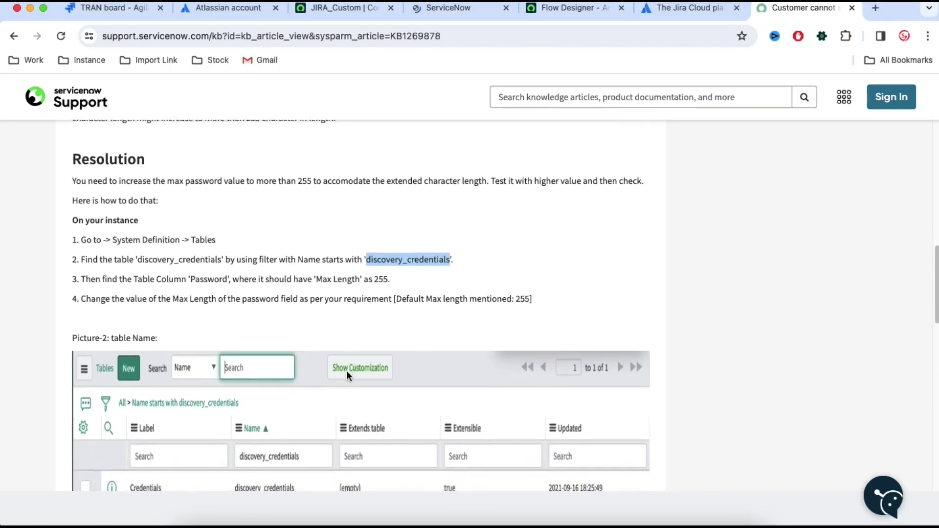
scroll(349, 376, "down", 7)
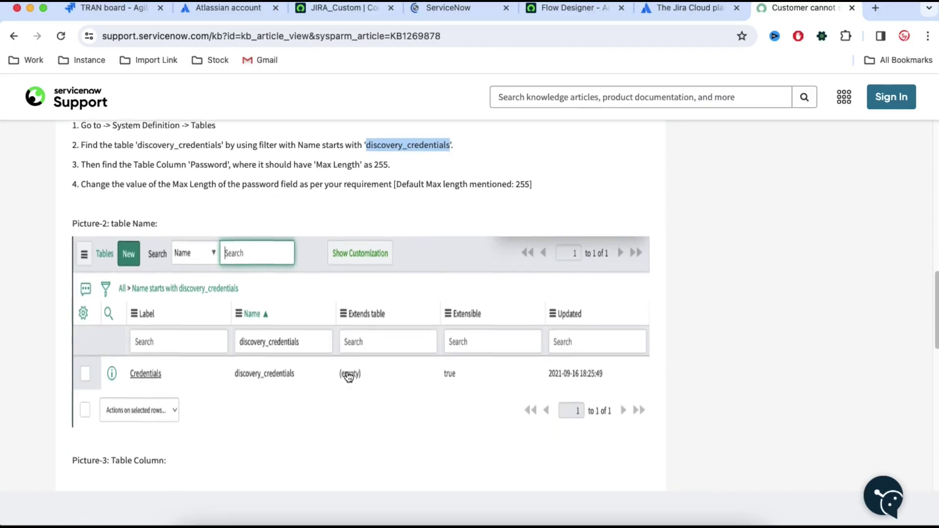
scroll(349, 377, "down", 5)
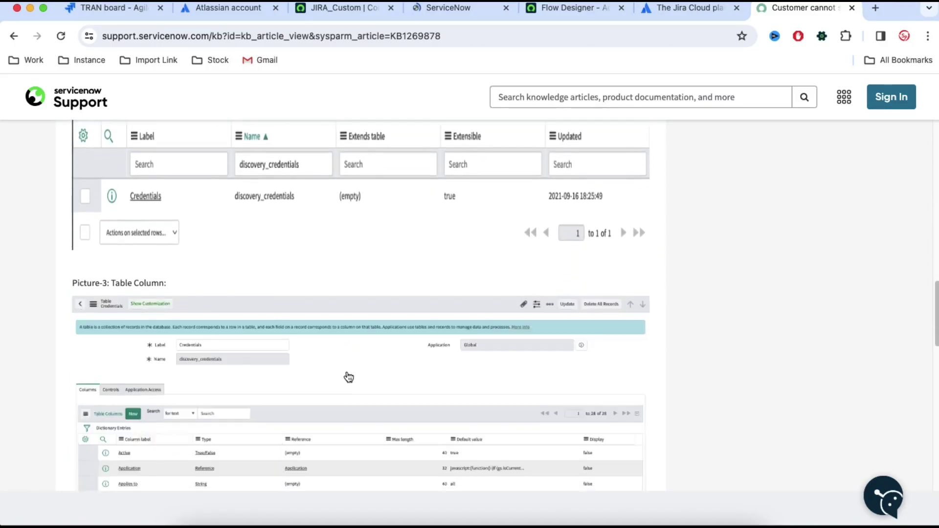
scroll(349, 376, "down", 11)
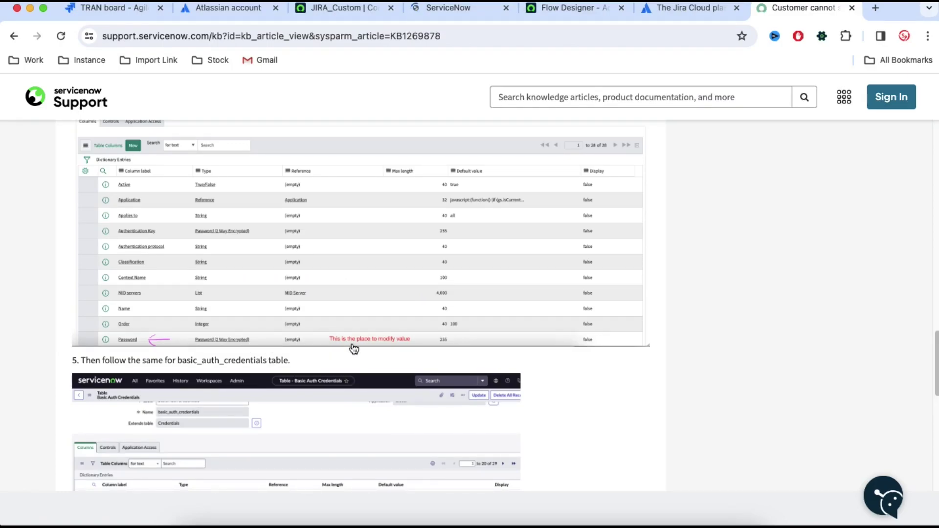
scroll(352, 348, "down", 8)
scroll(354, 348, "down", 4)
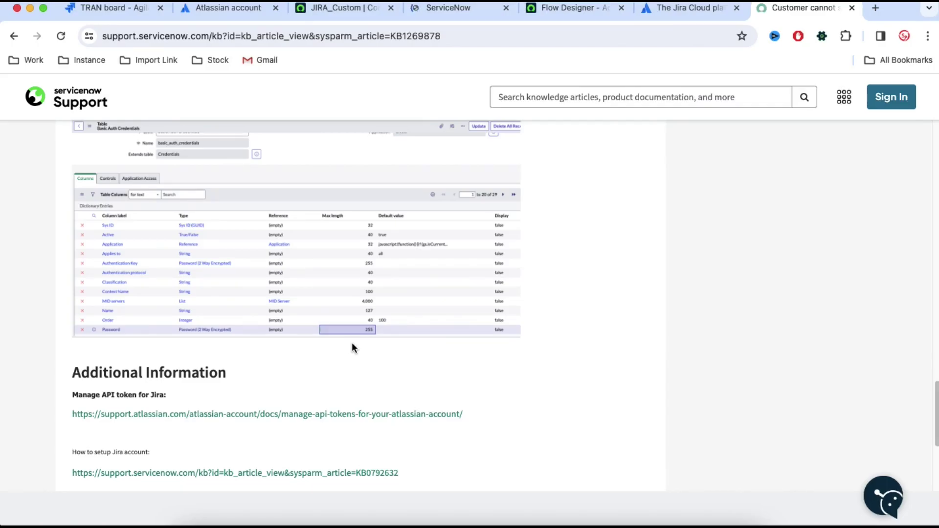
- Filter the Credentials table's columns to show only those of type Password (2 Way Encrypted)
left_click(443, 9)
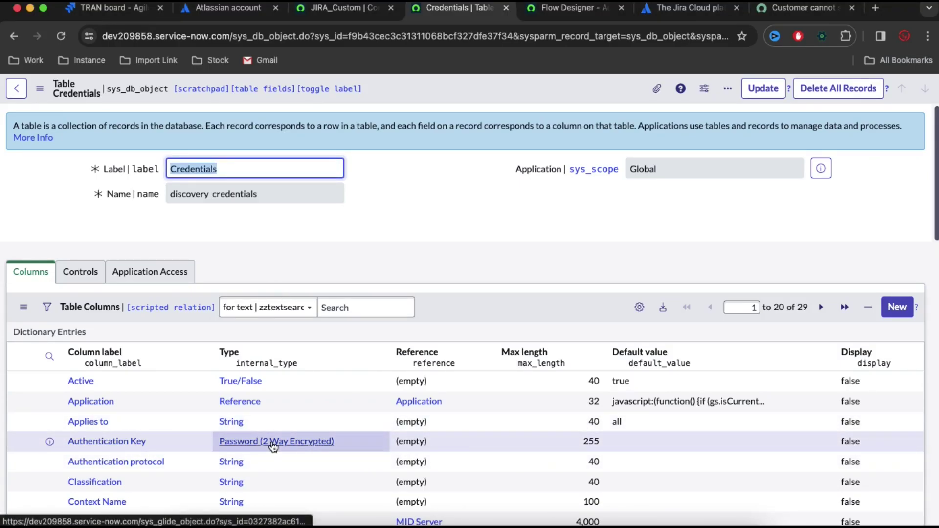
scroll(349, 435, "down", 5)
scroll(350, 434, "down", 5)
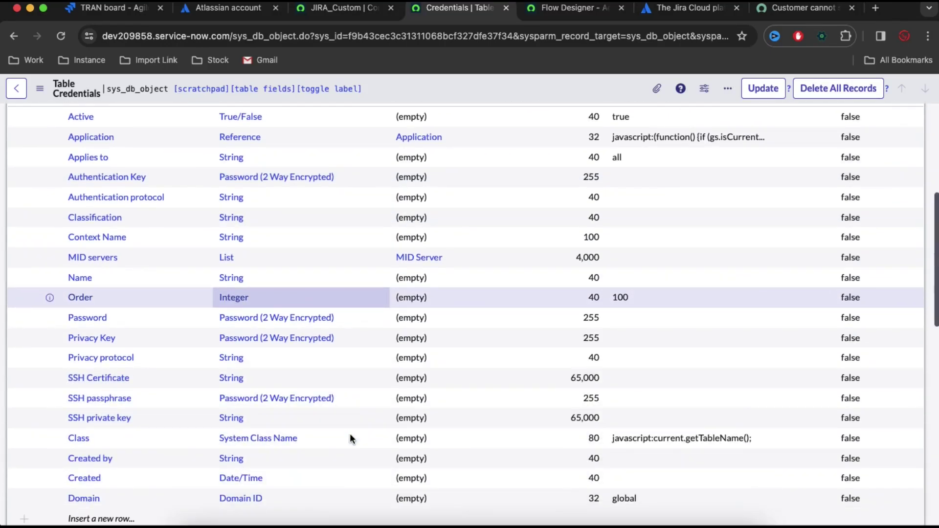
right_click(312, 179)
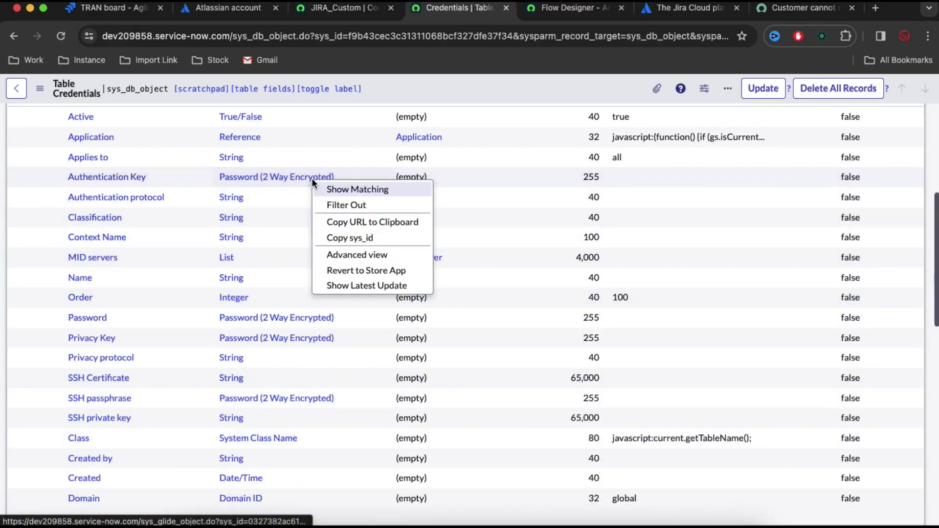
left_click(325, 187)
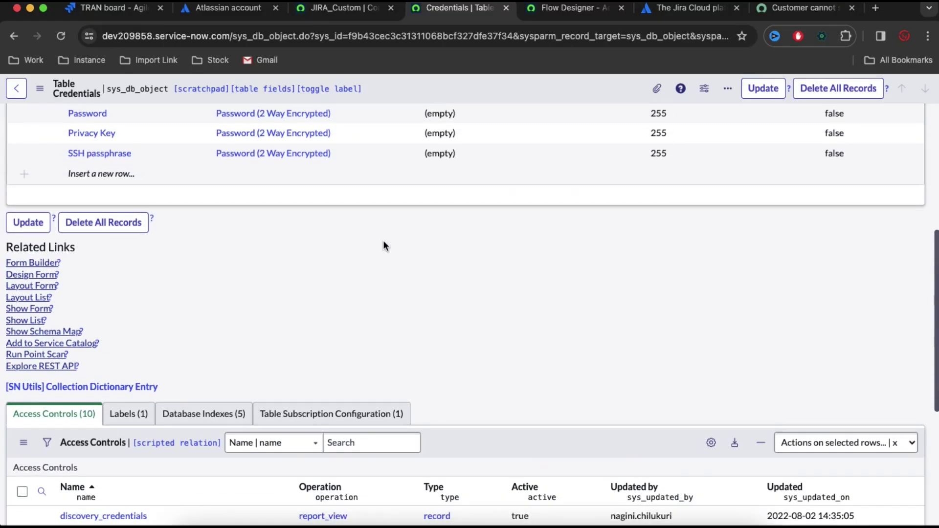
scroll(383, 240, "up", 5)
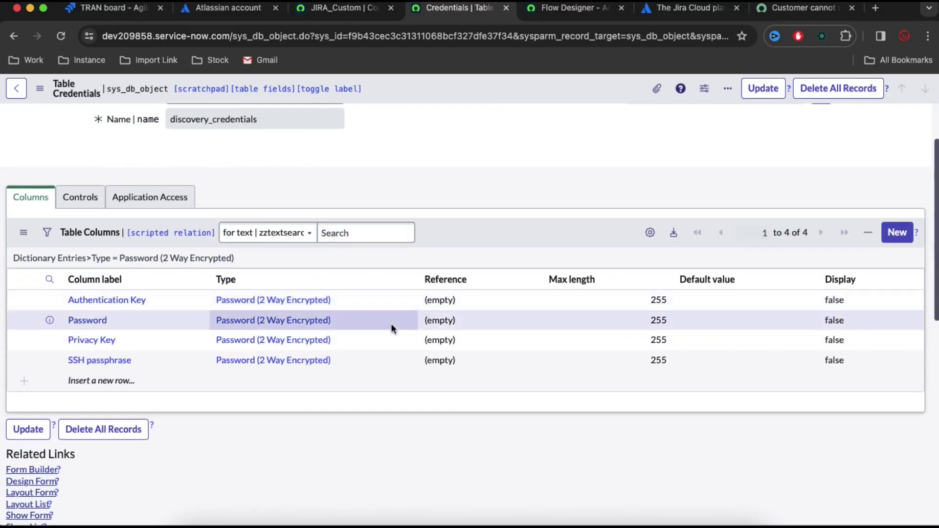
- Set the max length of all four Password (2 Way Encrypted) columns to 1000 and save the Credentials table record
left_click(649, 300)
key("shift+Down")
key("shift+Down")
key("shift+Down")
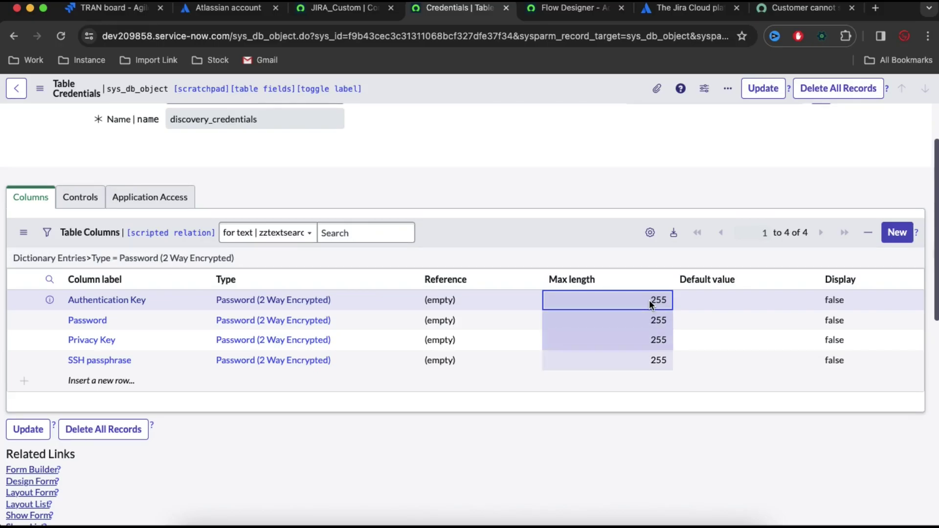
key("Return")
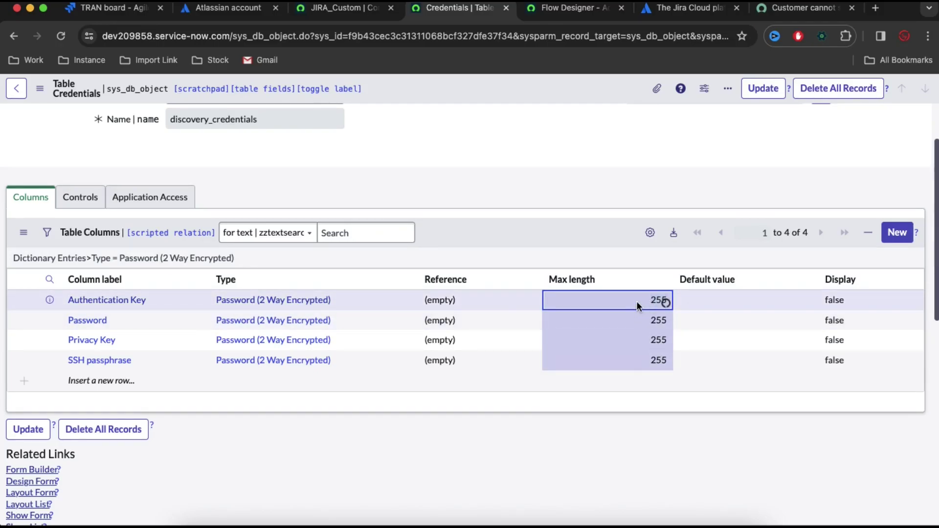
type("1")
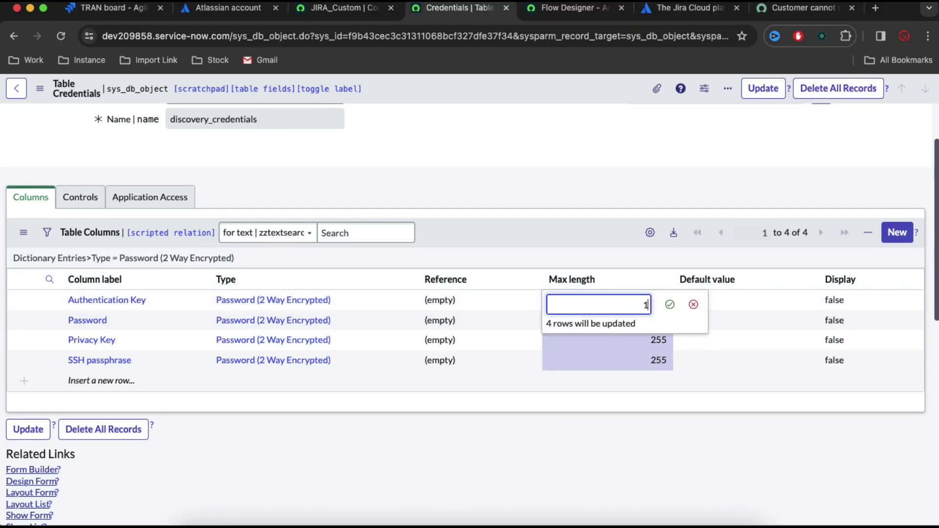
type("000")
key("Return")
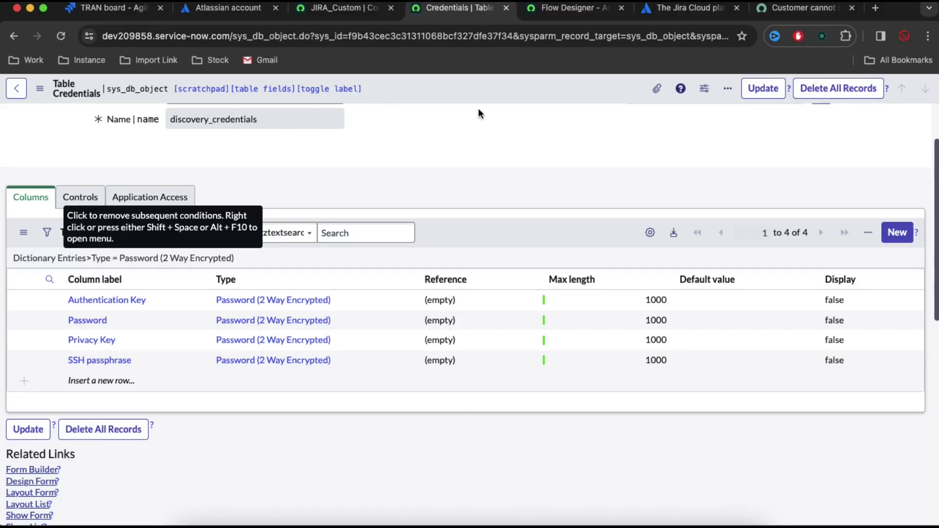
right_click(520, 82)
left_click(529, 92)
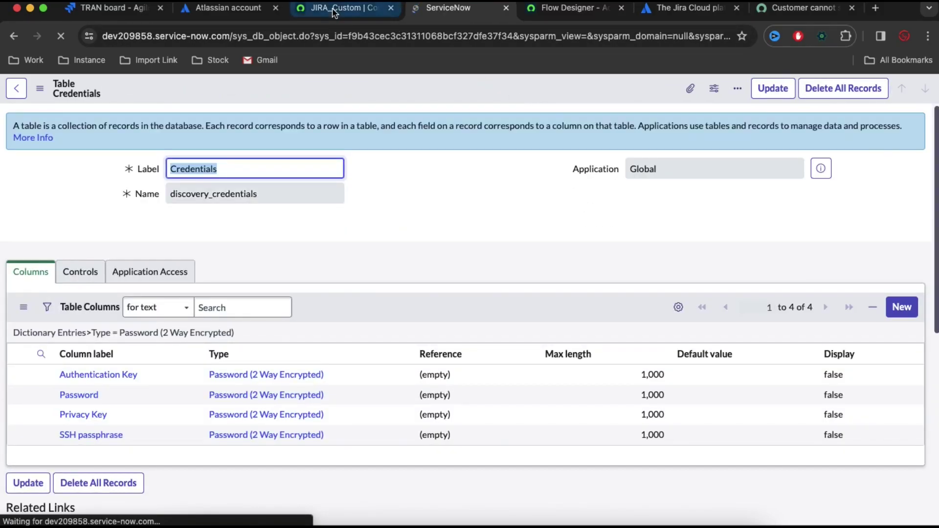
- Start a new connection and credential for the JIRA_Custom alias, naming the connection "JIRA Custom Spoke Connection"
left_click(336, 9)
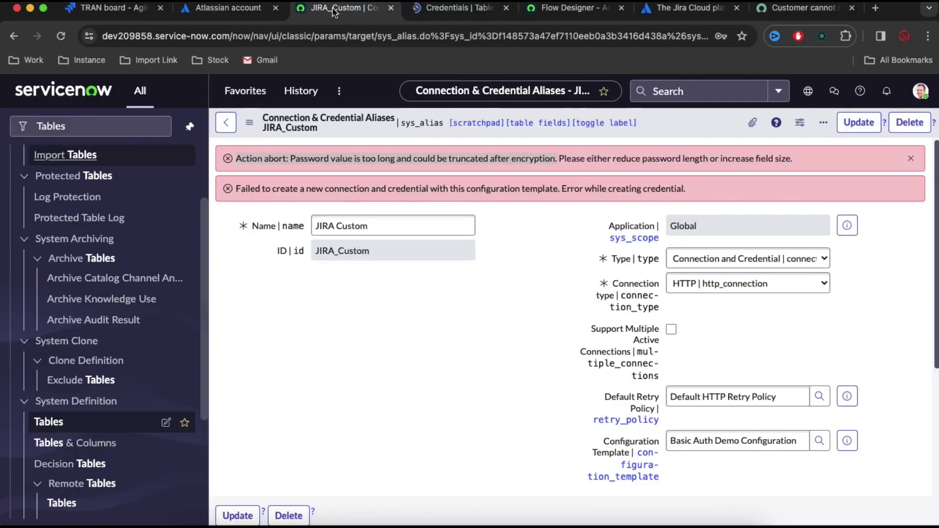
scroll(384, 382, "down", 3)
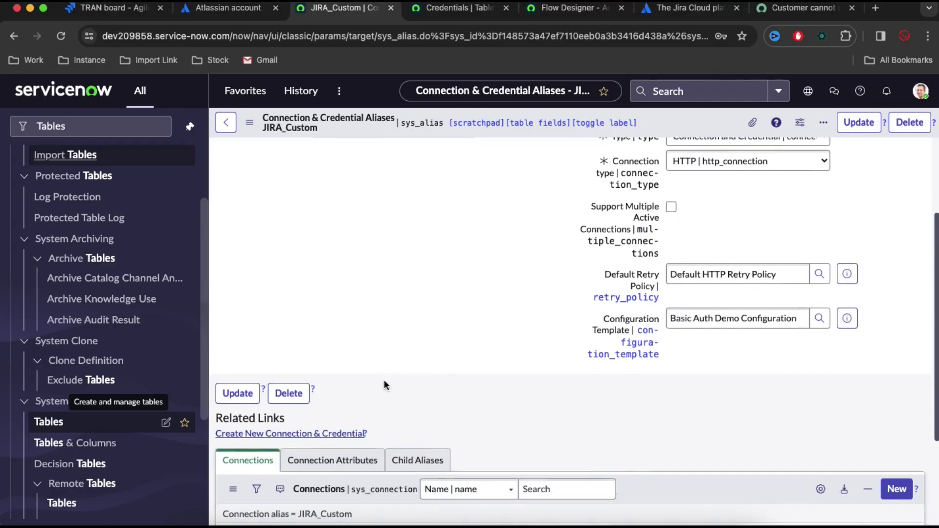
left_click(333, 436)
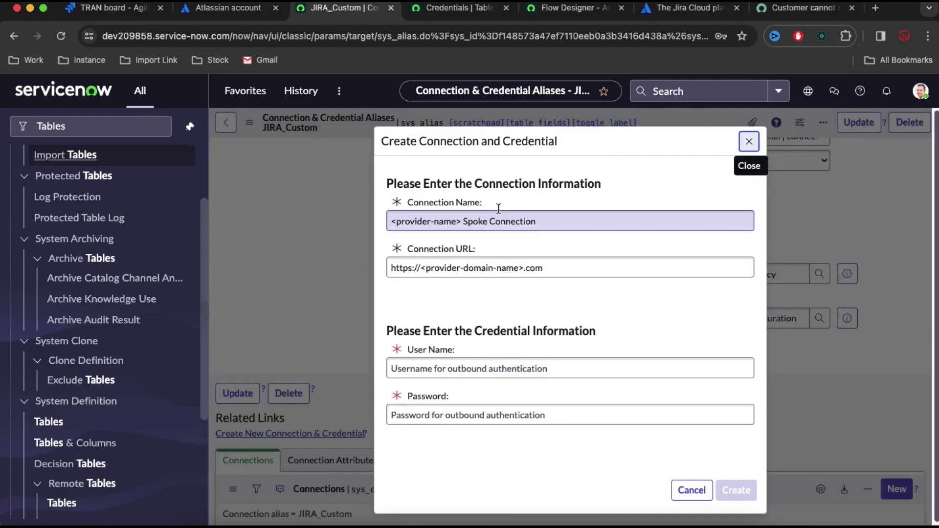
left_click_drag(460, 220, 376, 219)
type("JIRA Custom")
- Copy the base address of the Jira site from the TRAN board's URL and set it as the Connection URL
left_click(451, 272)
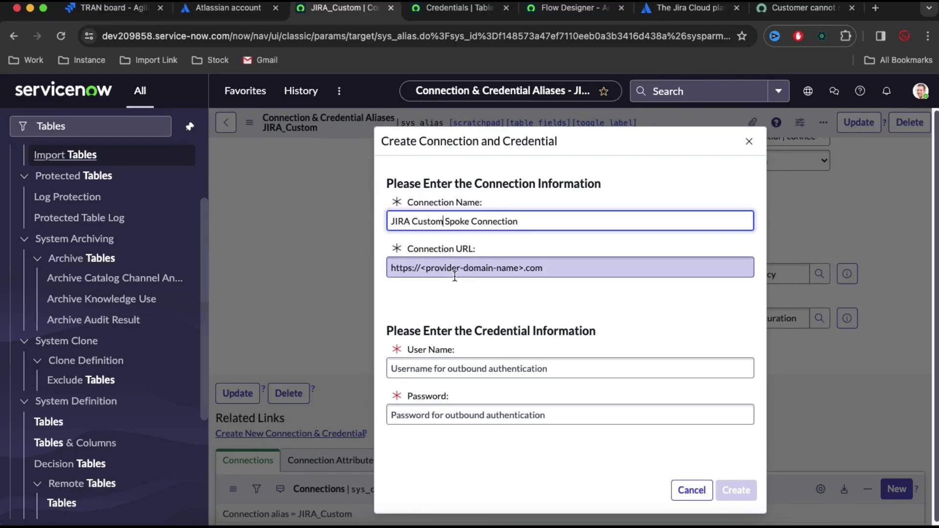
left_click(205, 8)
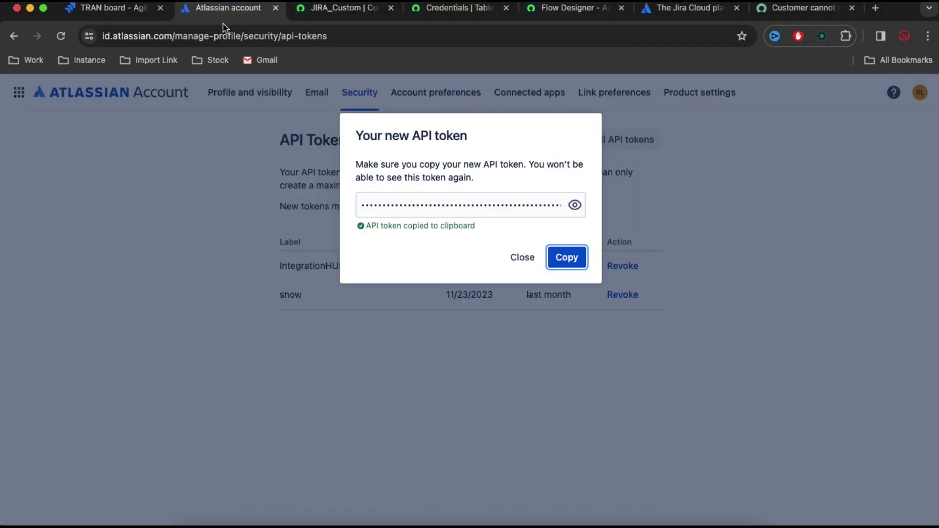
left_click(128, 9)
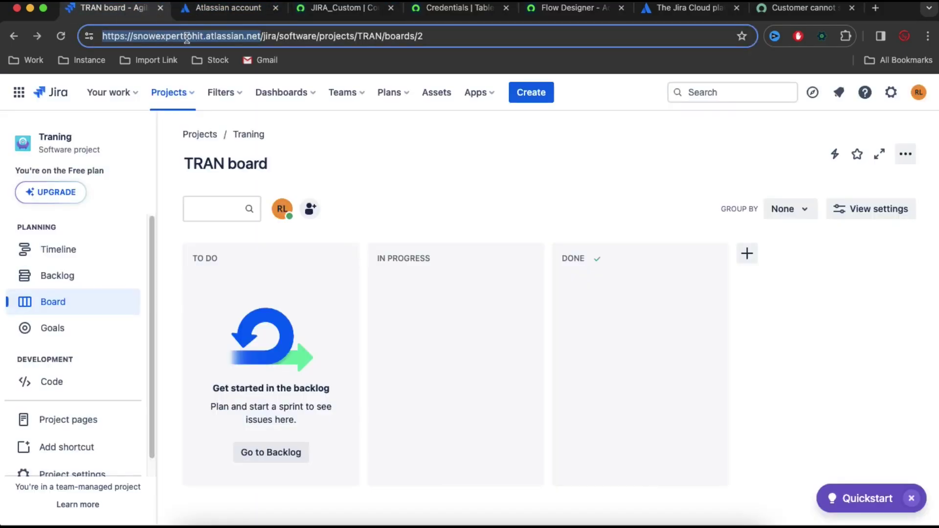
left_click(457, 8)
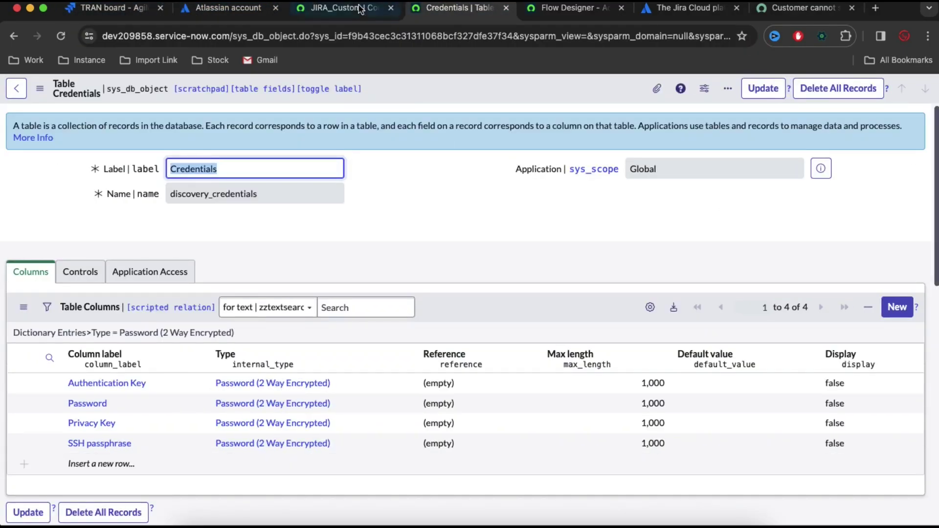
left_click(343, 8)
key("ctrl+a")
type("https://snowexpertrohit.atlassian.net/")
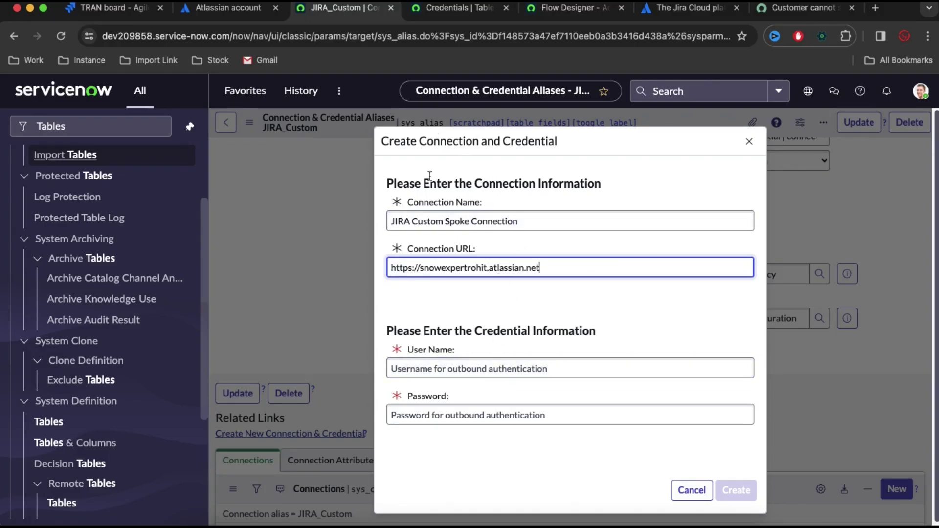
- Copy the new API token from the Atlassian account page and paste it as the credential's Password in ServiceNow
left_click(229, 8)
left_click(575, 257)
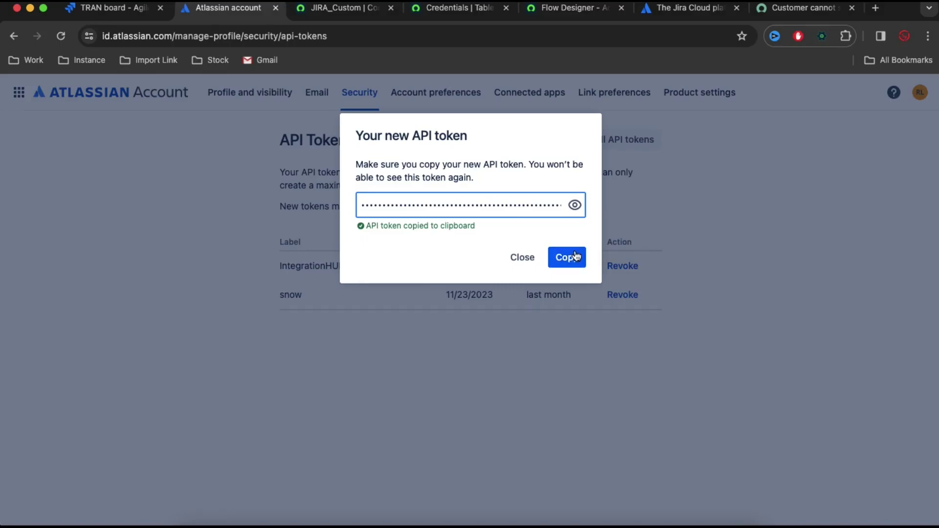
left_click(353, 16)
left_click(493, 423)
key("ctrl+v")
- Enter the Jira account's user name for outbound authentication and create the connection and credential
left_click(483, 372)
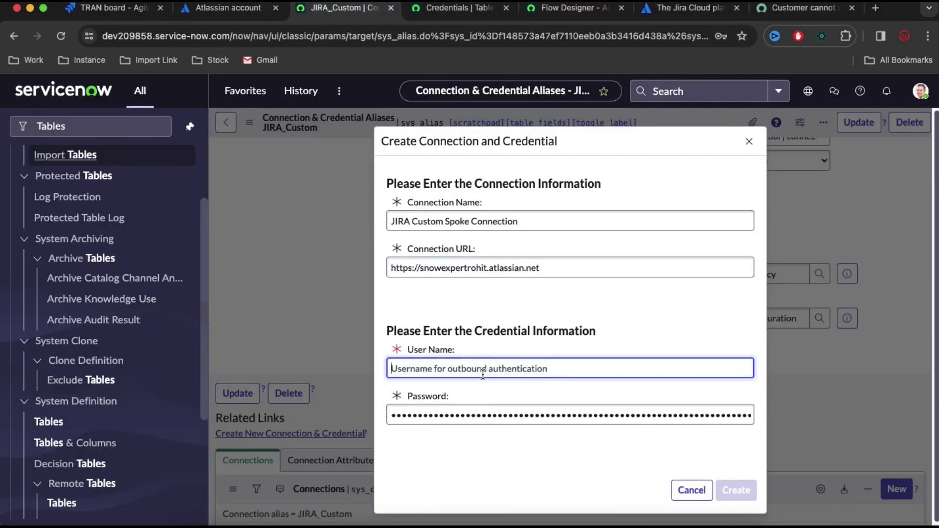
type("rohit")
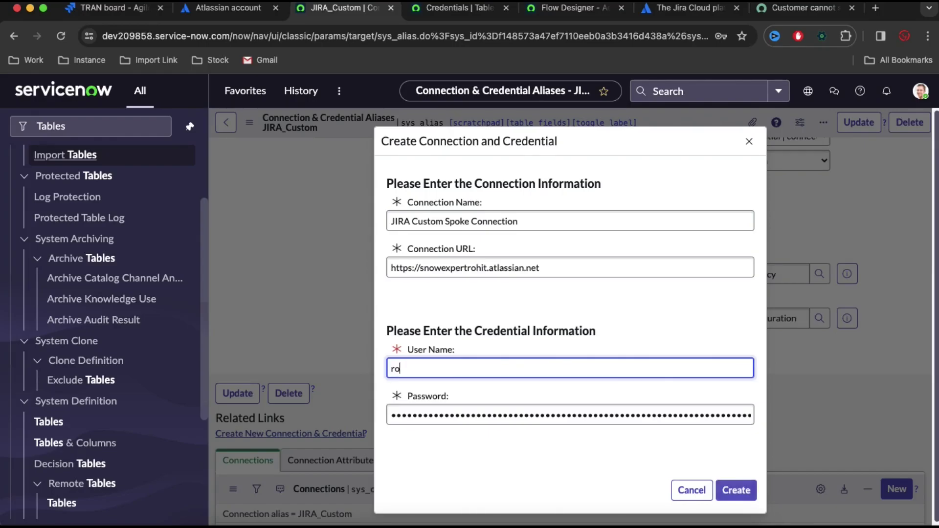
key("Return")
- Open the JIRA Custom Spoke Connection record from the alias's connections and examine its connection URL and credential
scroll(528, 322, "down", 2)
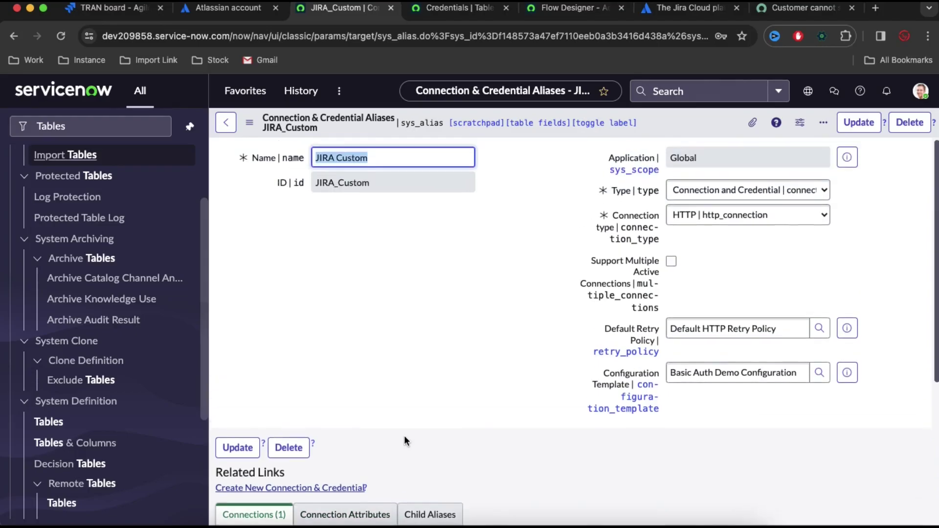
scroll(537, 404, "down", 5)
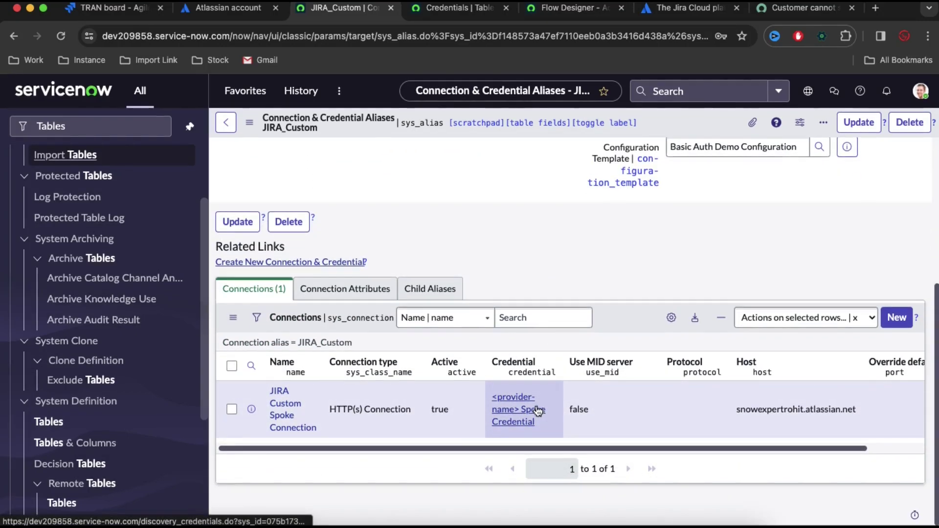
left_click(292, 414)
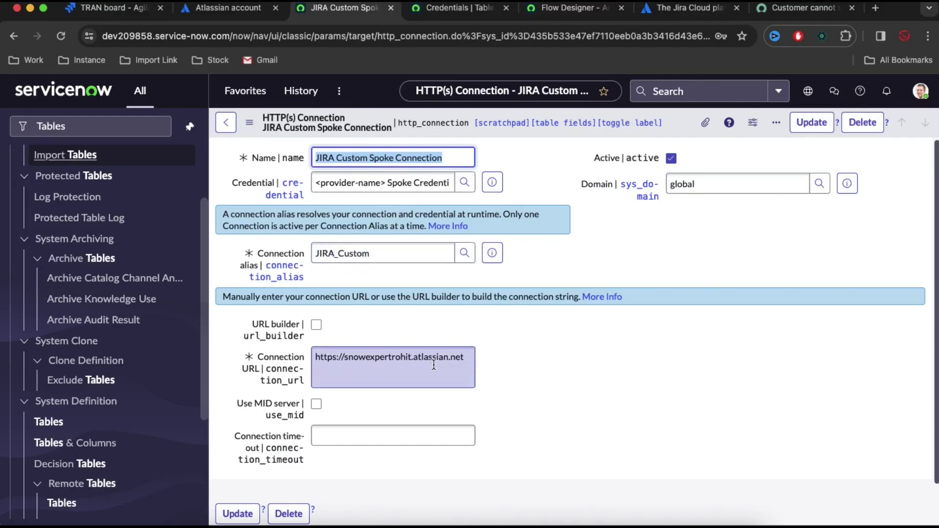
left_click(493, 182)
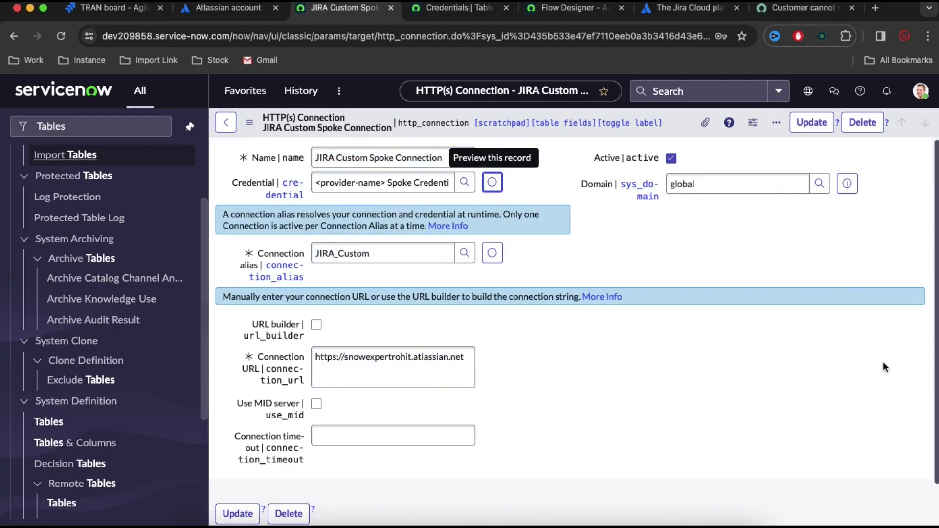
- Set the Connection Alias of the JIRA Create A Issue action's REST step to JIRA_Custom and compare its base URL with the connection record
left_click(558, 10)
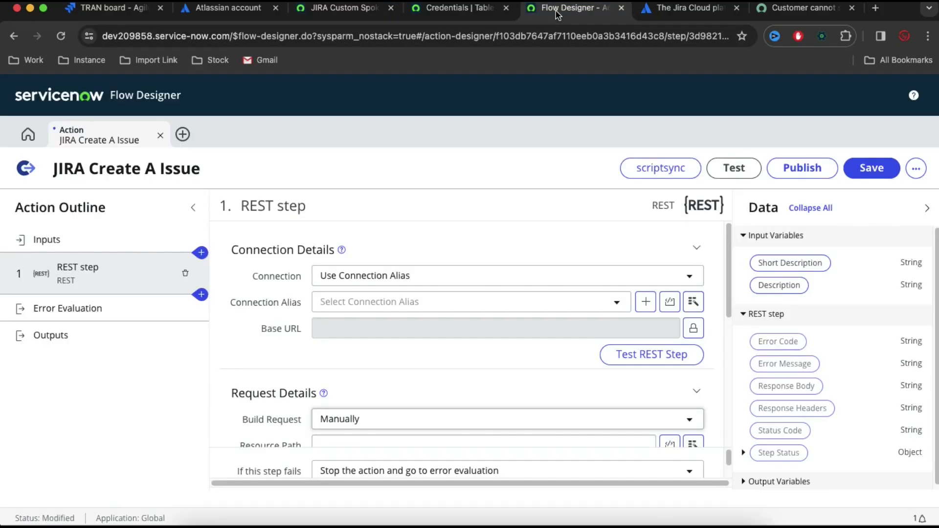
left_click(445, 302)
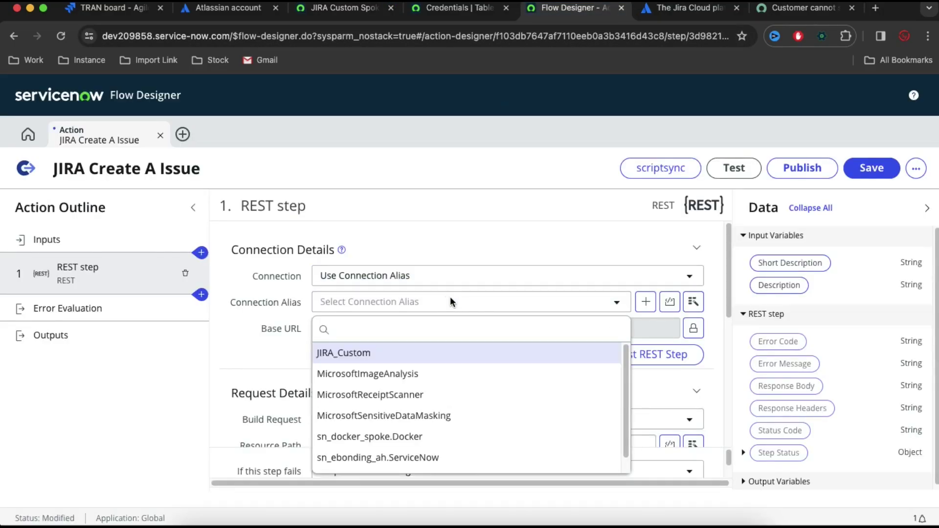
left_click(411, 356)
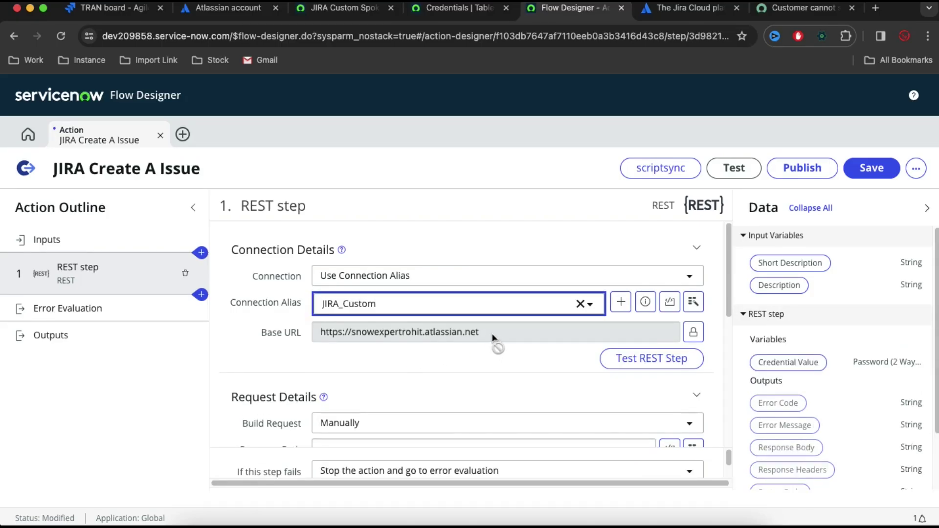
left_click_drag(484, 332, 331, 336)
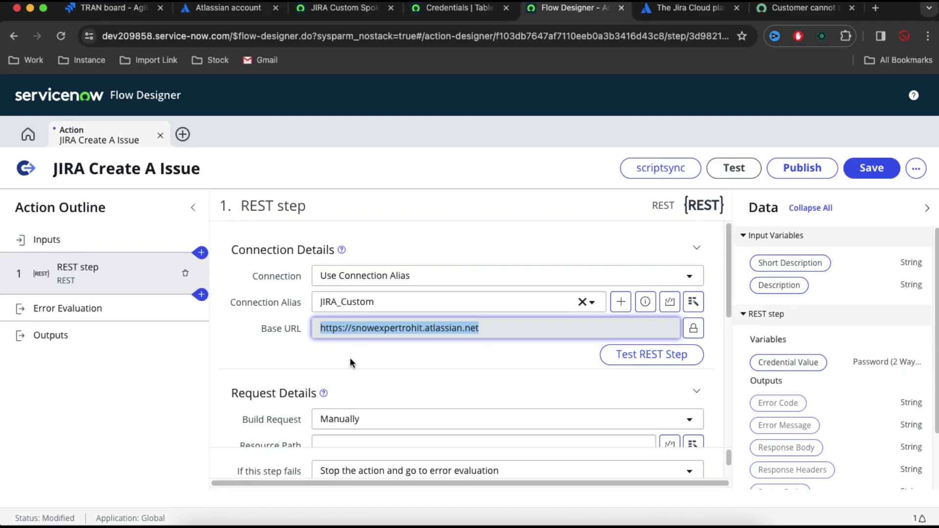
left_click(343, 8)
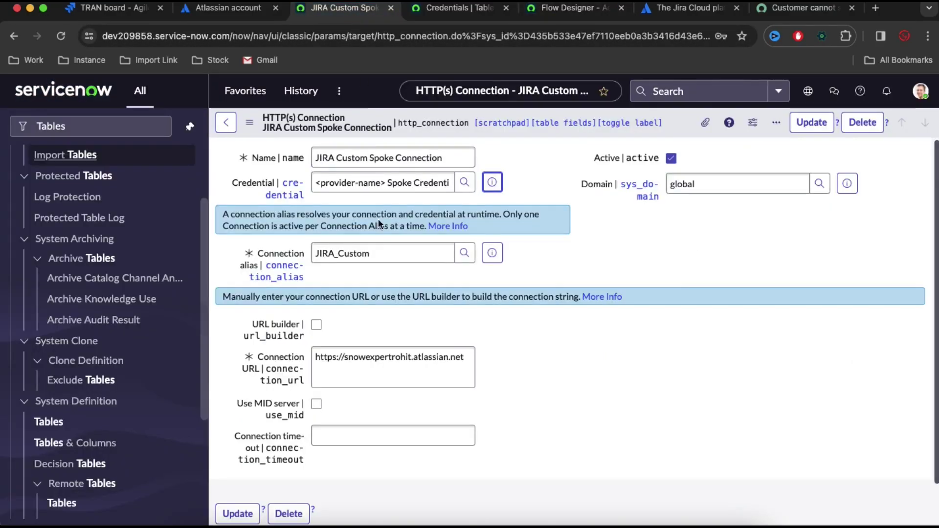